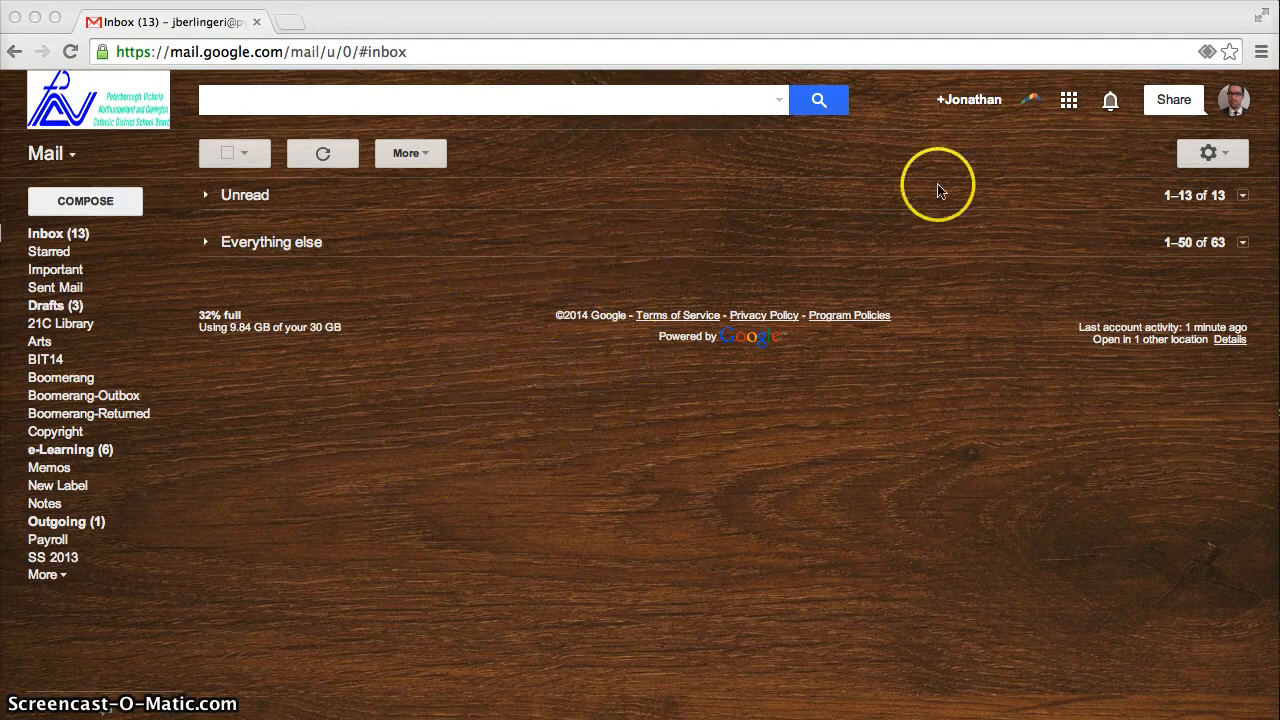
Switch from the mail inbox to Google Drive and create a new form
left_click(1070, 106)
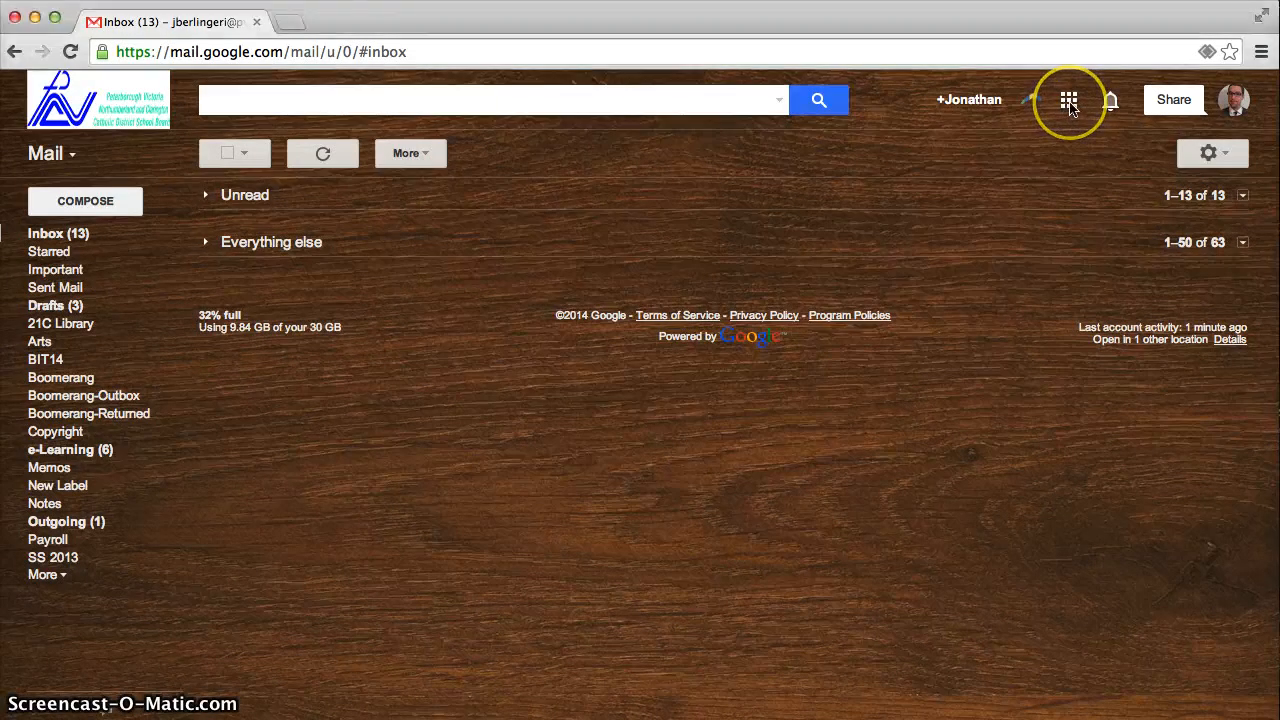
left_click(1069, 102)
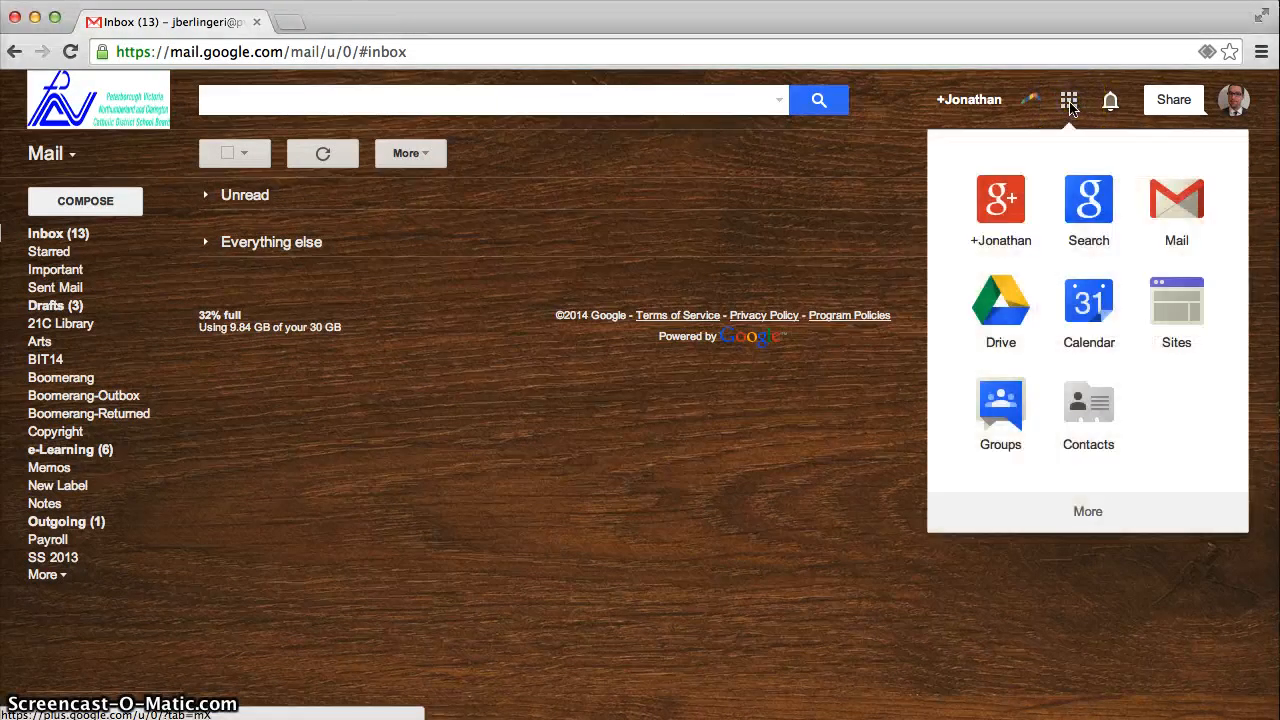
left_click(1001, 318)
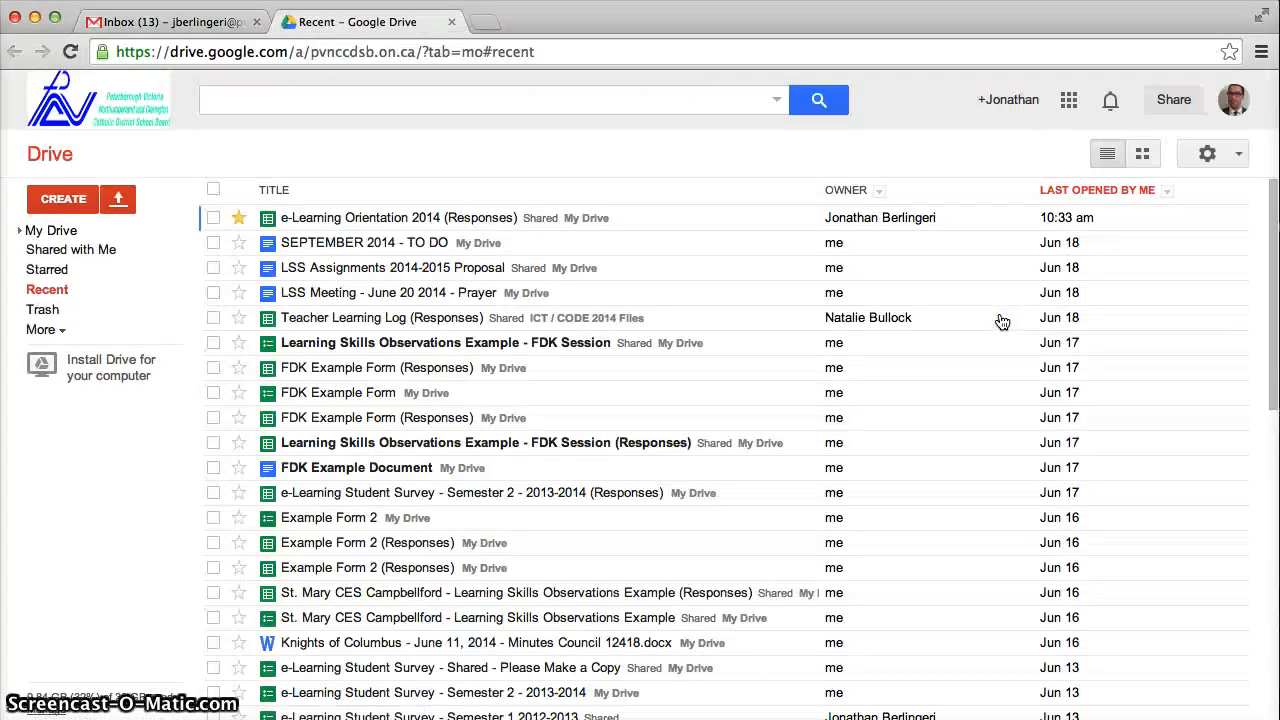
left_click(56, 205)
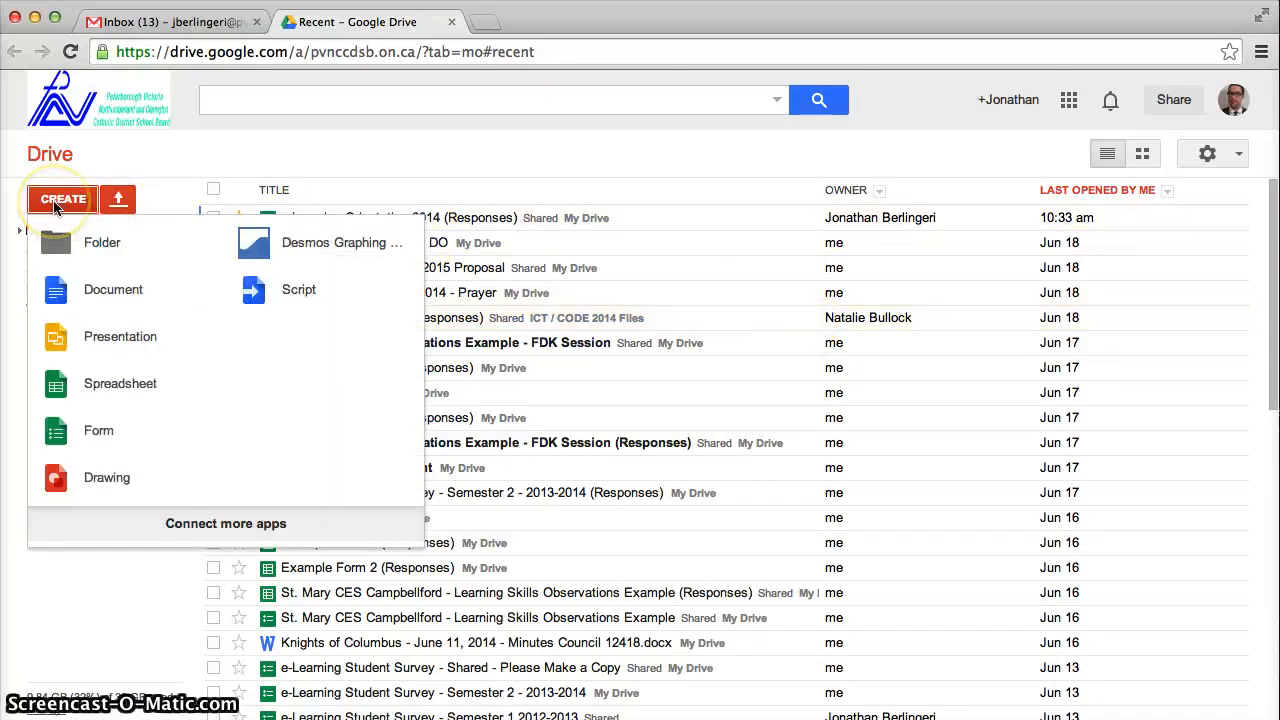
left_click(95, 434)
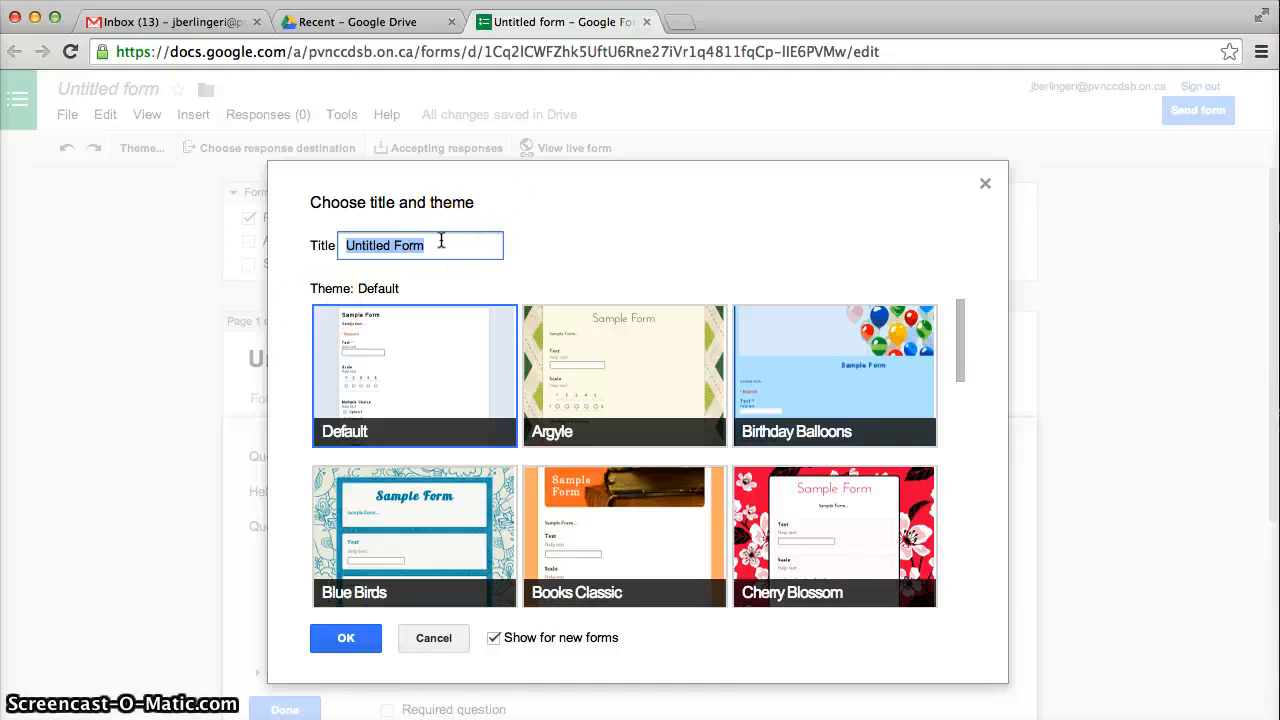
Title the new form "Example Title" and apply the White Poppies theme
type("Example Title")
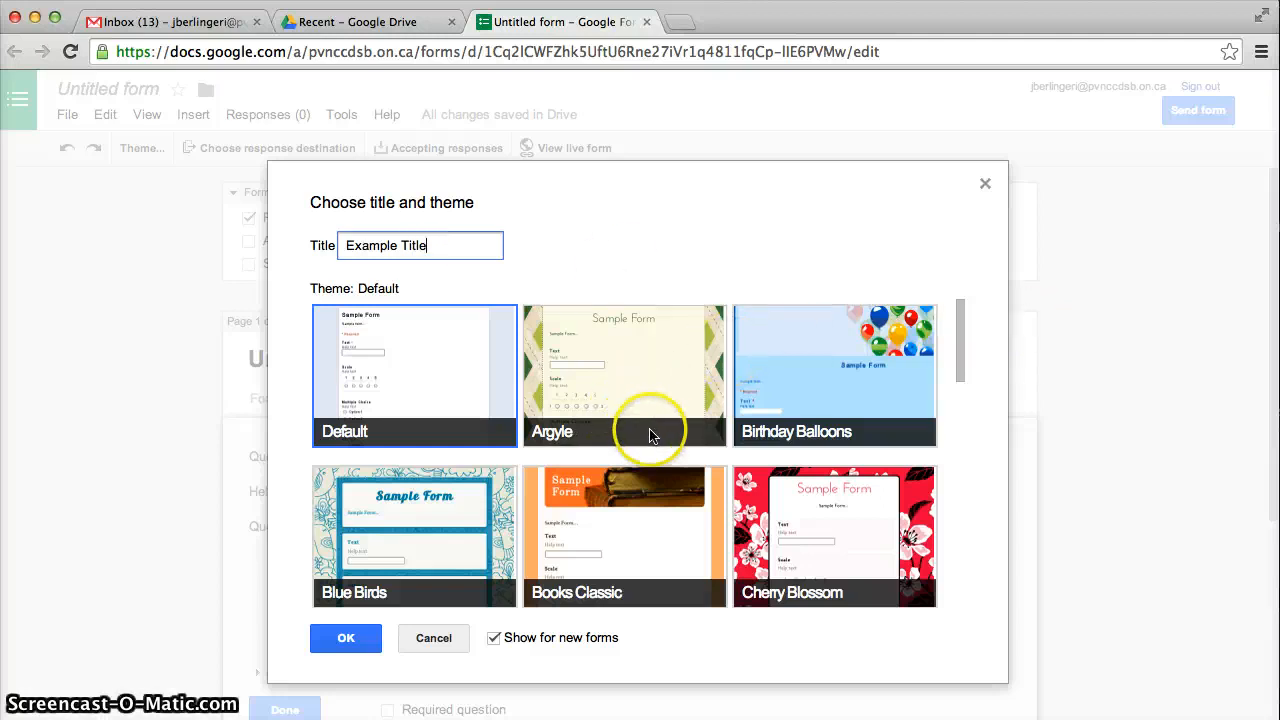
scroll(643, 463, "down", 5)
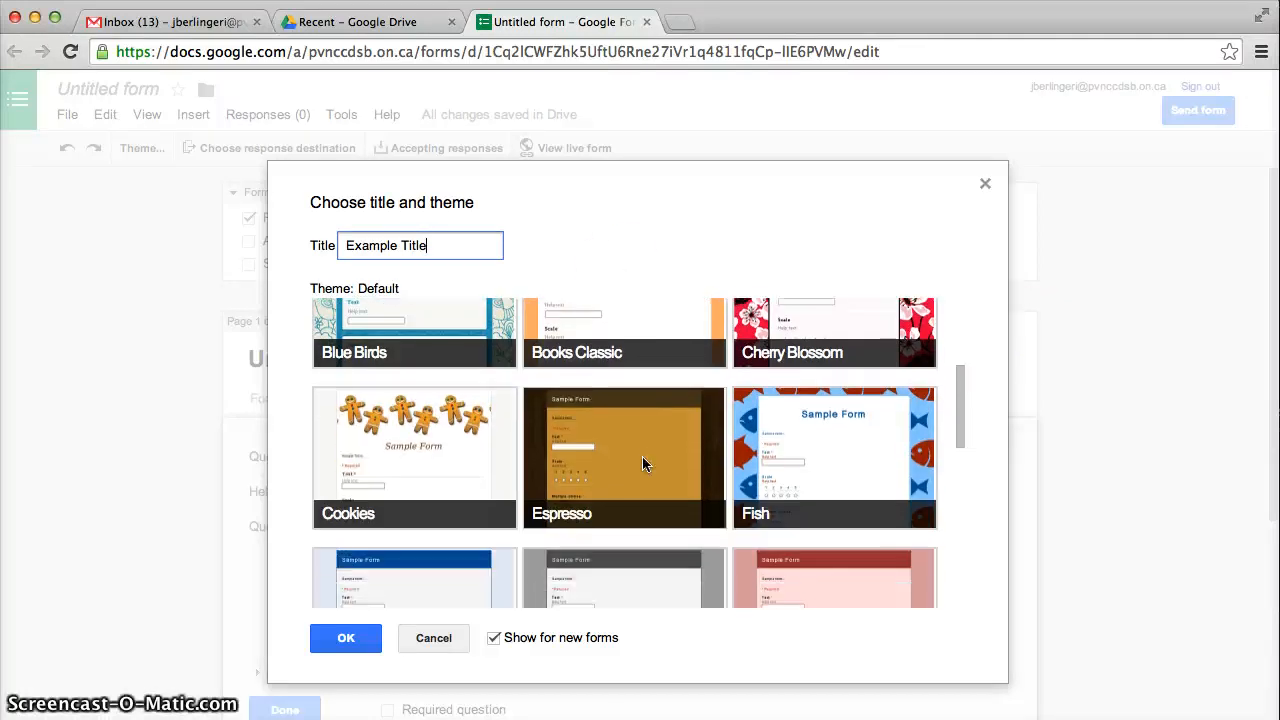
scroll(643, 463, "down", 5)
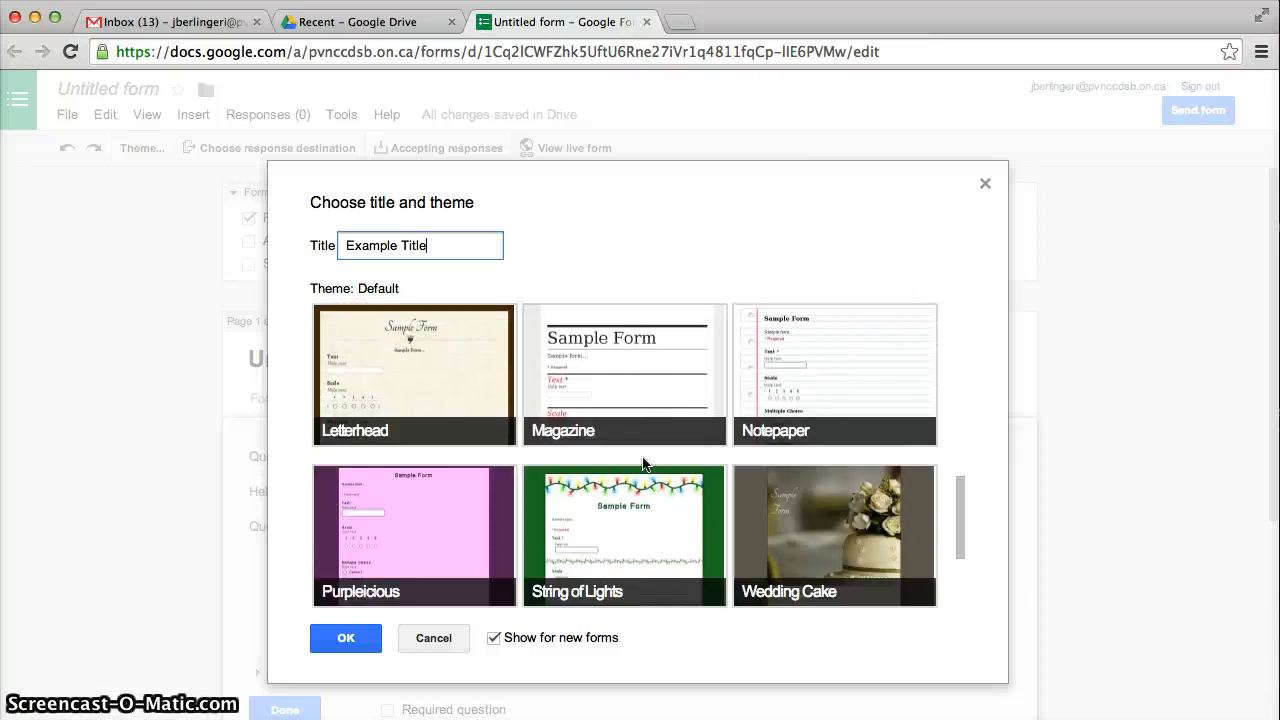
scroll(643, 463, "down", 2)
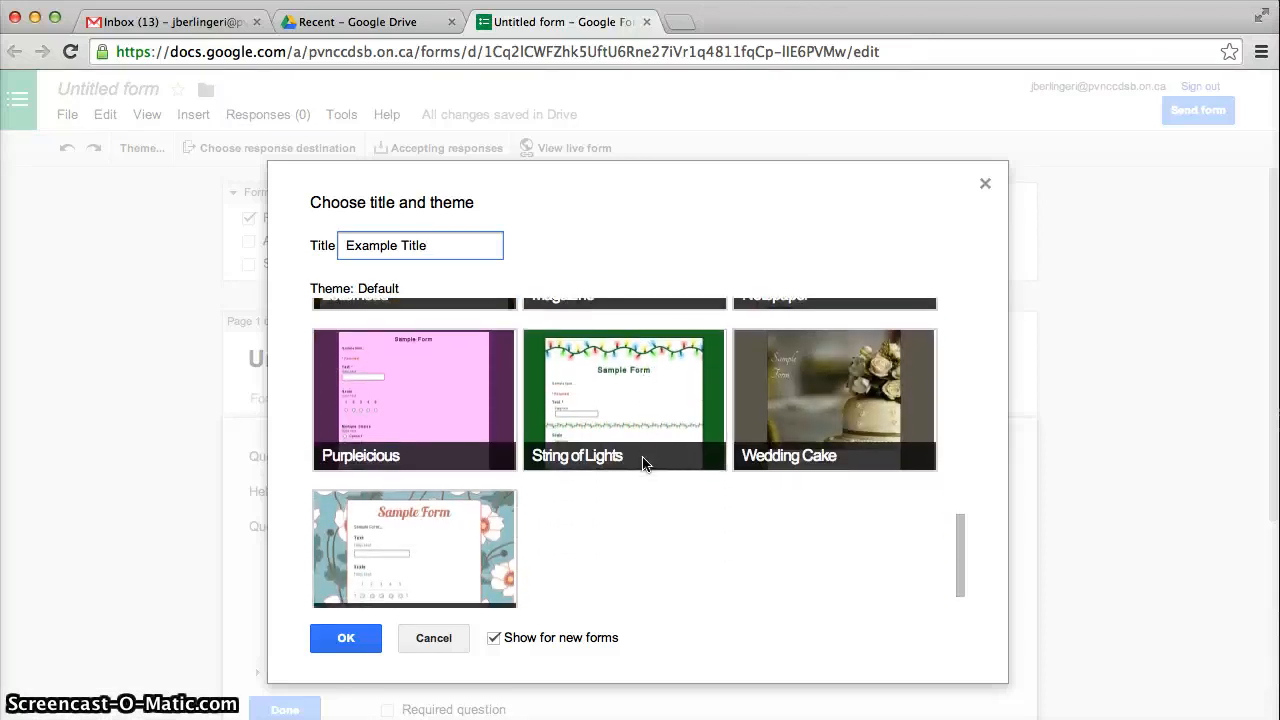
left_click(445, 528)
left_click(352, 645)
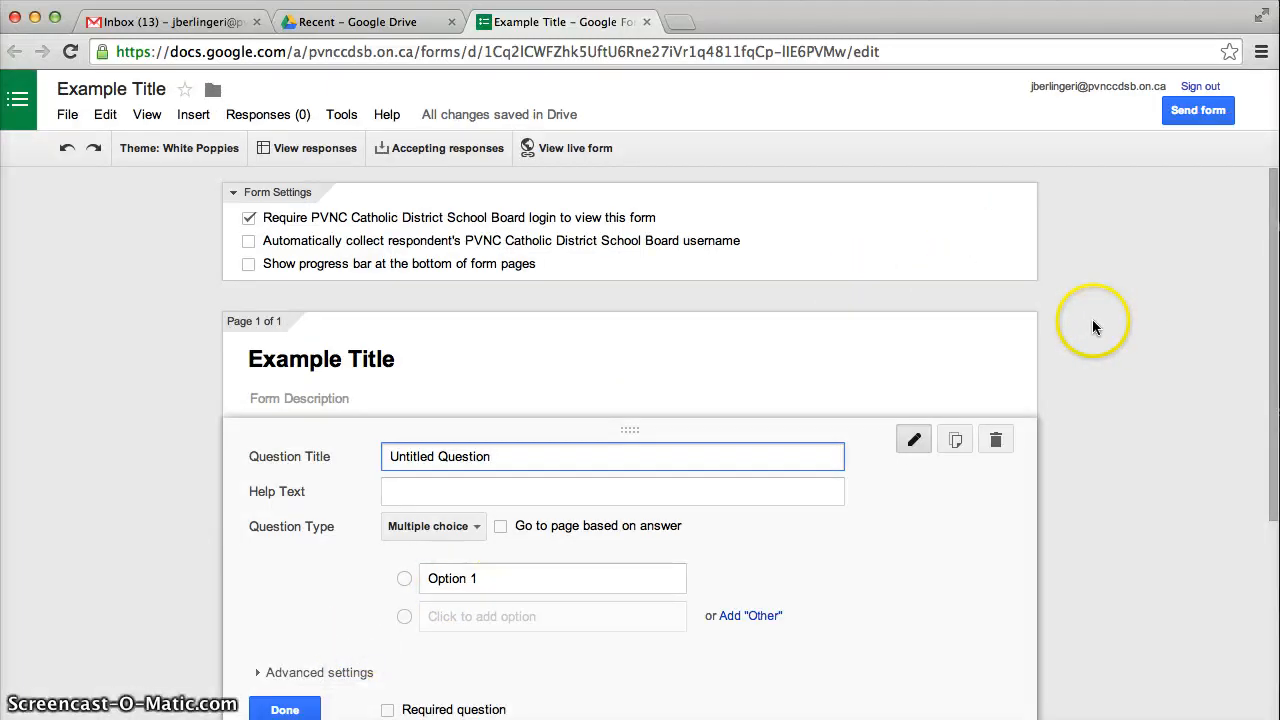
Turn off the form's PVNC Catholic District School Board login requirement and accept making it accessible outside the board
left_click(1058, 322)
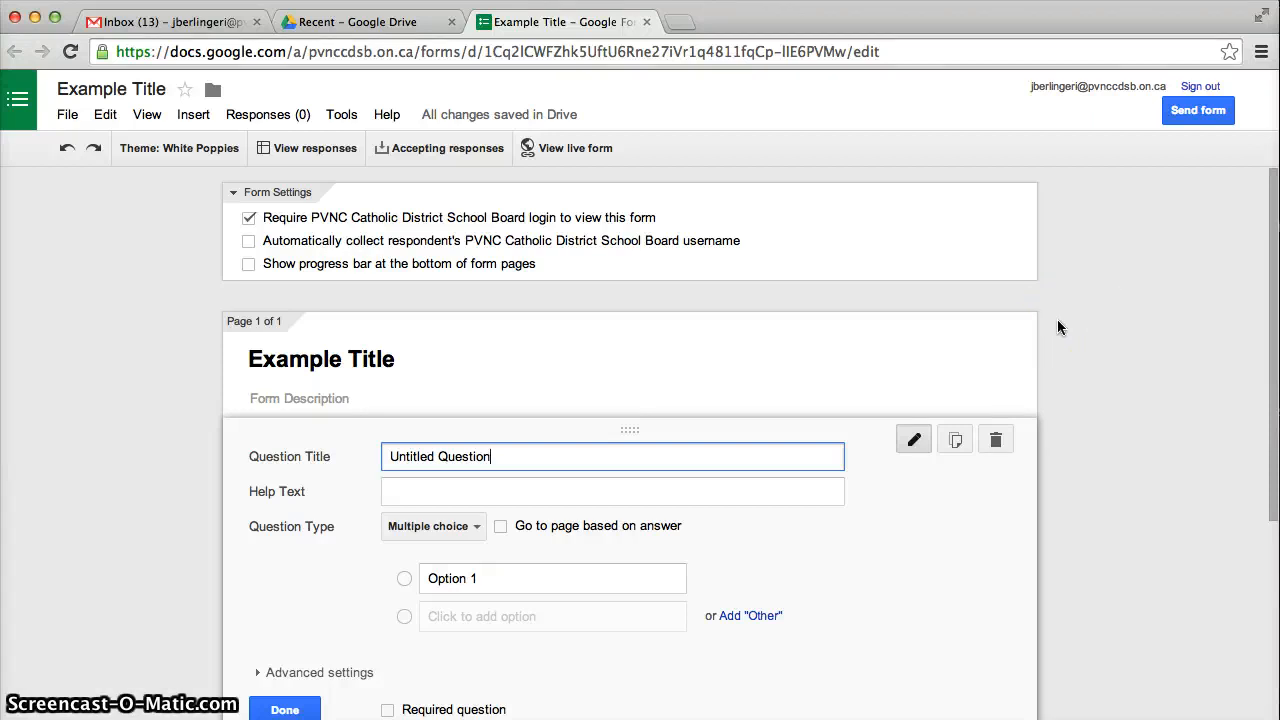
left_click(249, 220)
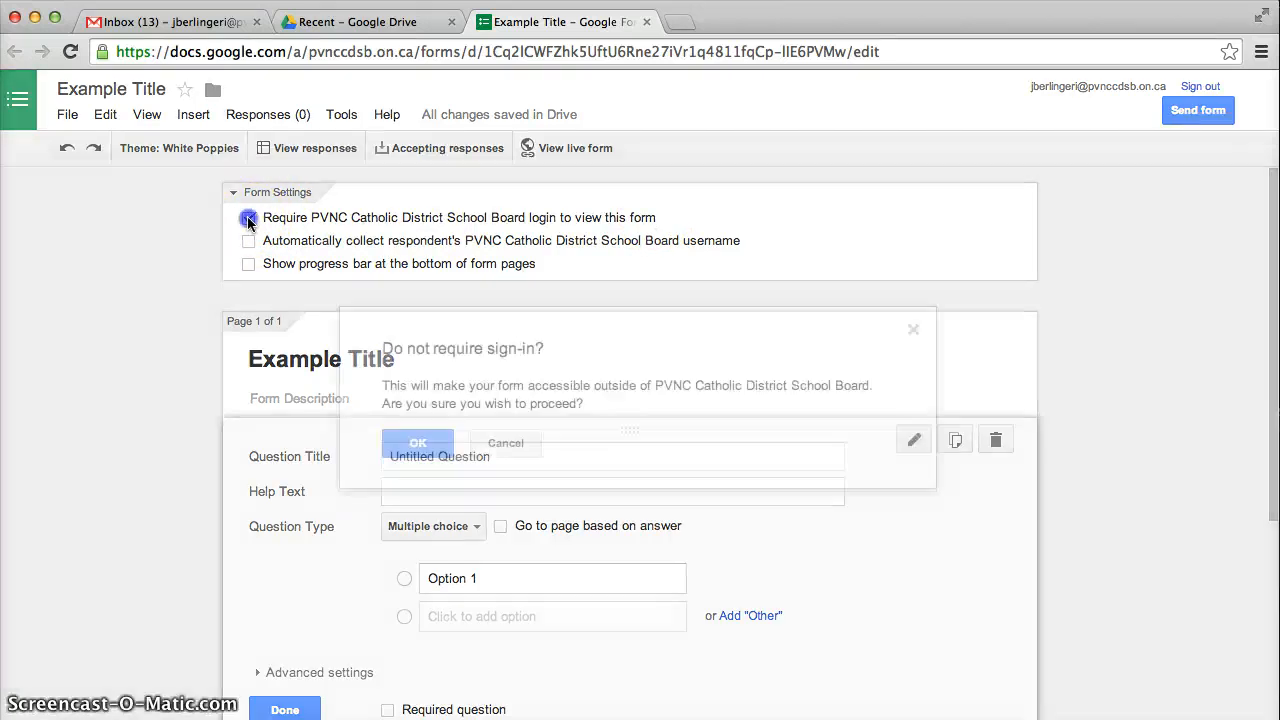
left_click(417, 445)
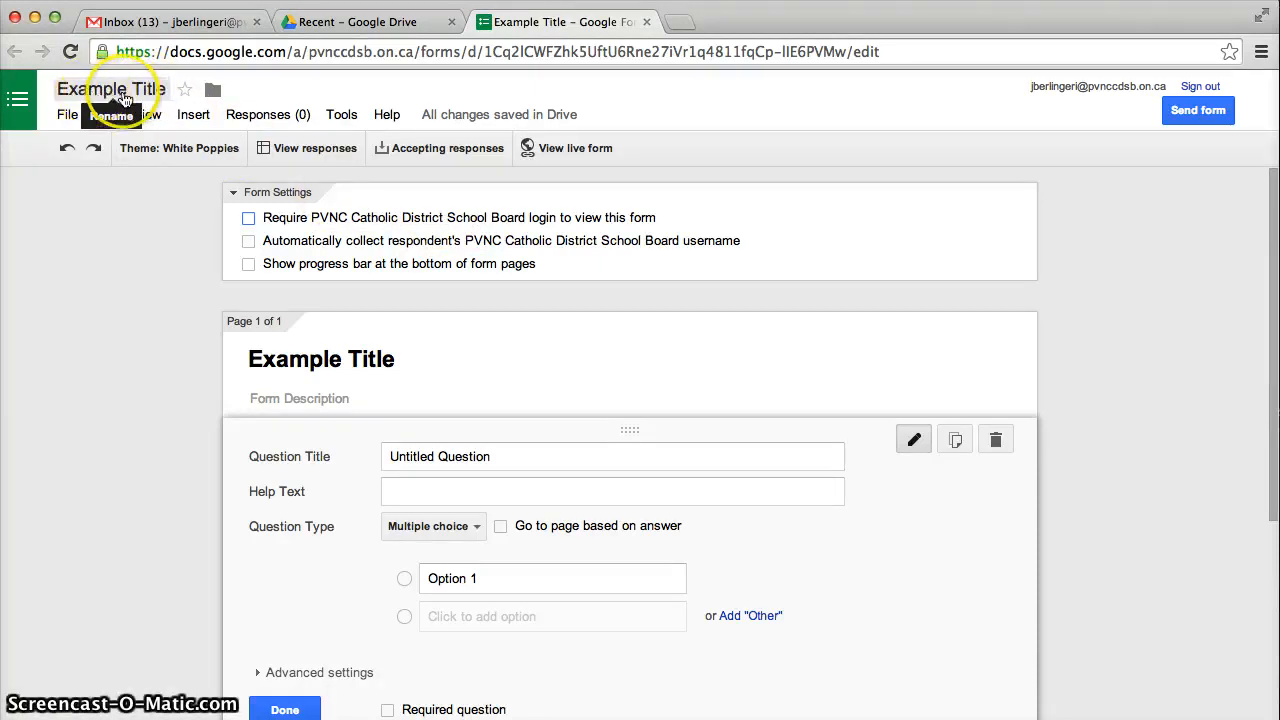
Set the first question's title to "Student Name"
left_click(361, 363)
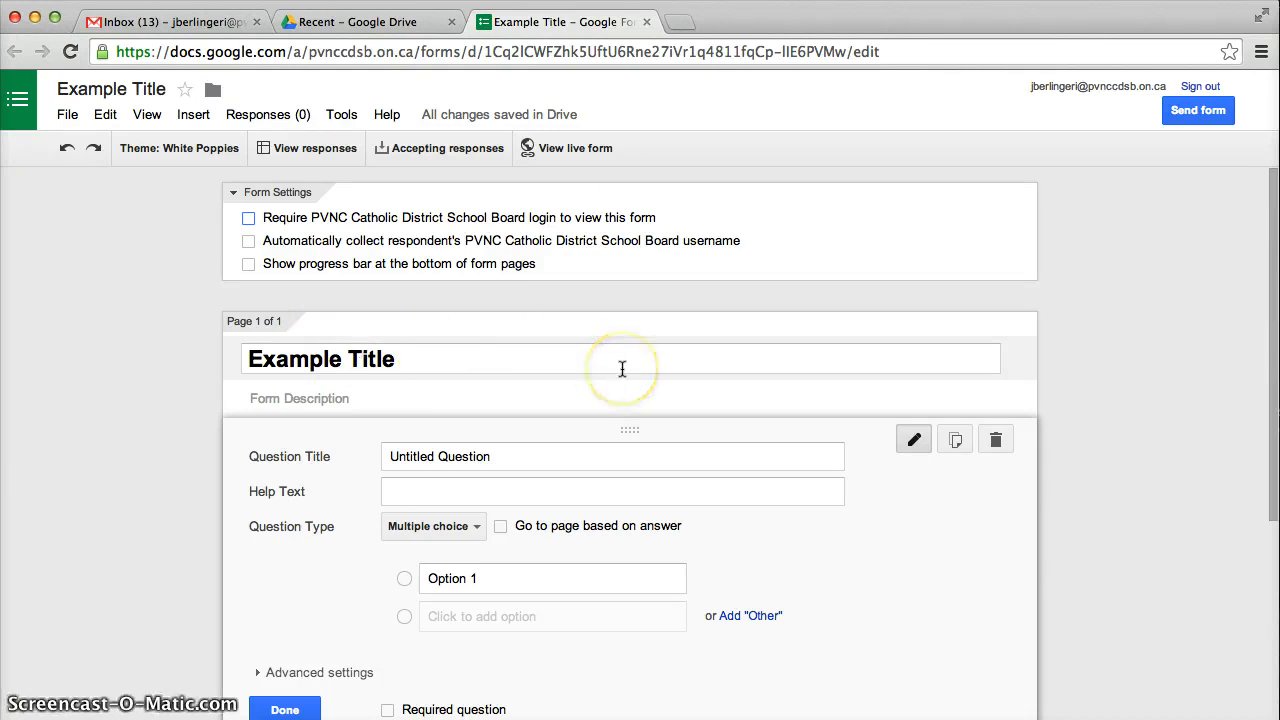
scroll(560, 350, "down", 2)
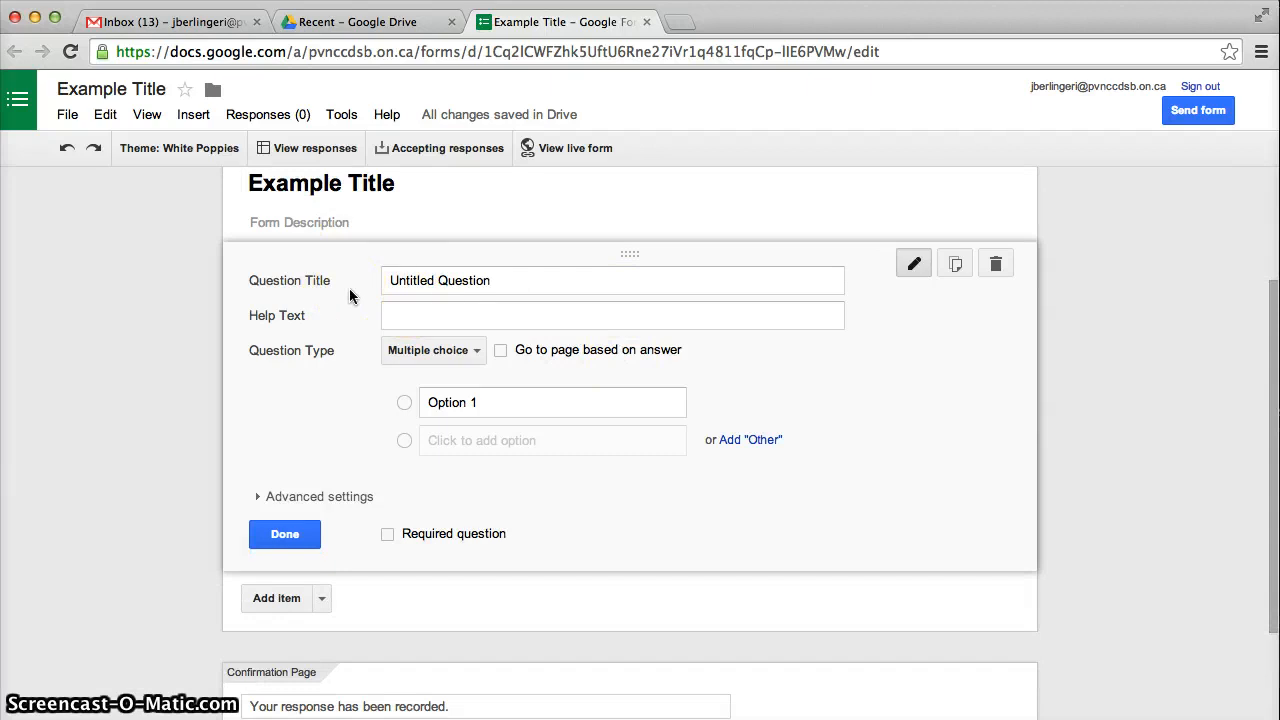
double_click(489, 275)
double_click(490, 275)
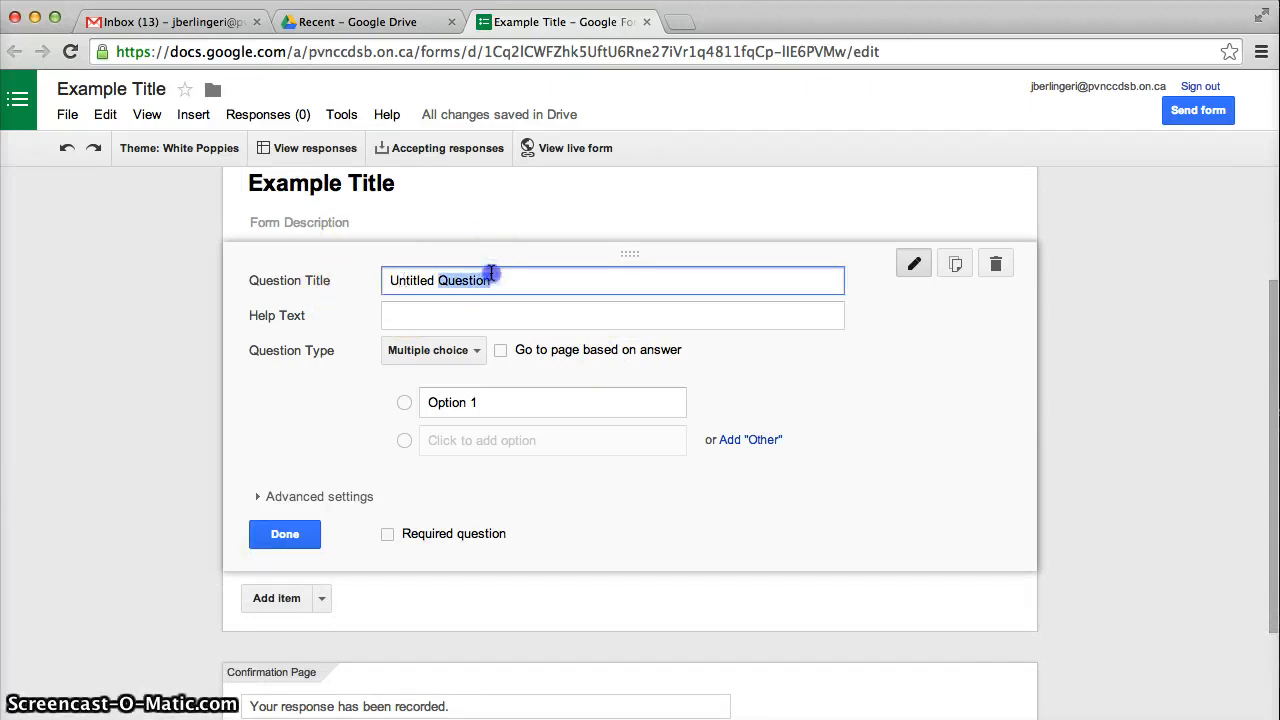
triple_click(491, 274)
type("STude")
key("BackSpace")
key("BackSpace")
key("BackSpace")
key("BackSpace")
type("tudent Name")
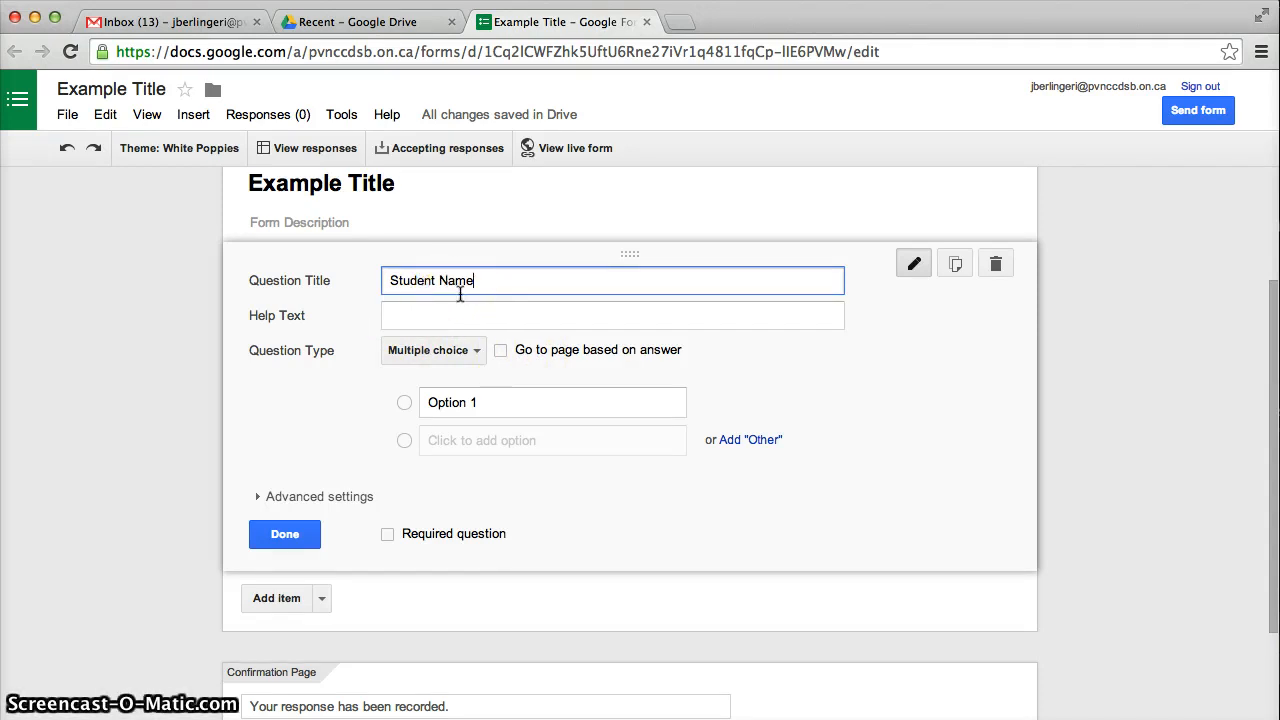
Fill in three students' first names as the answer options of the Student Name question
left_click(480, 400)
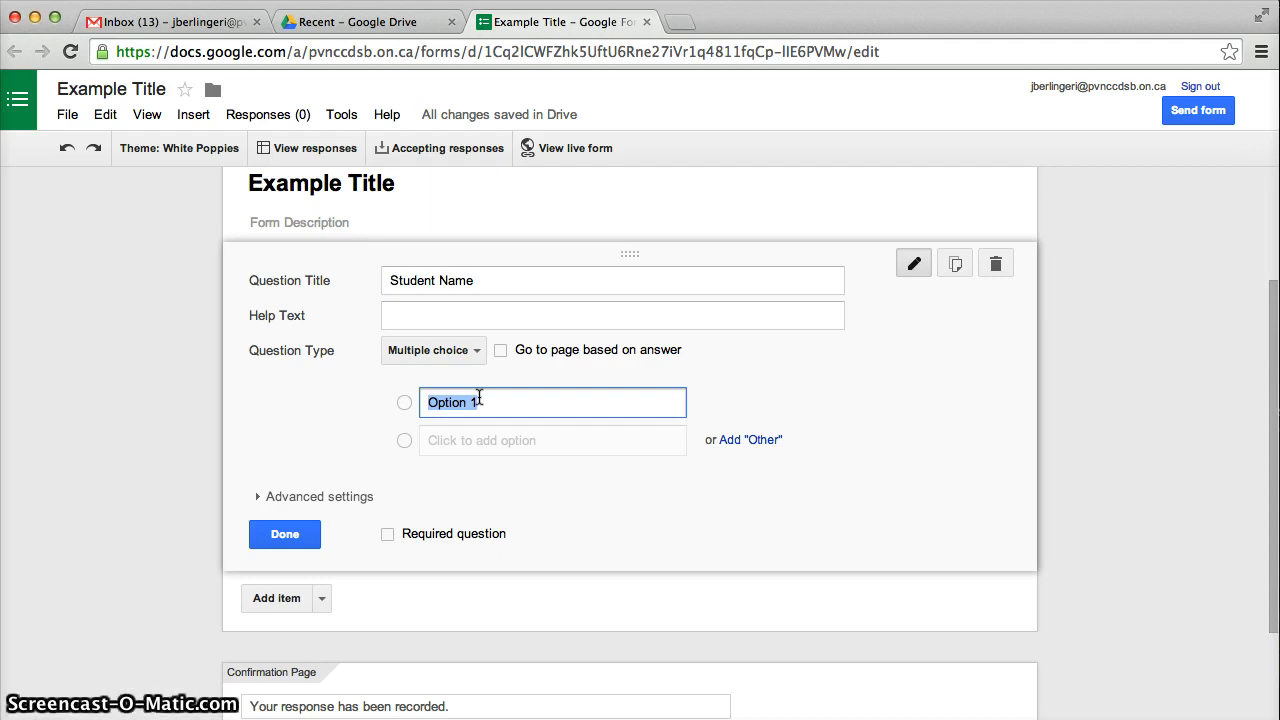
type("Jonaghan")
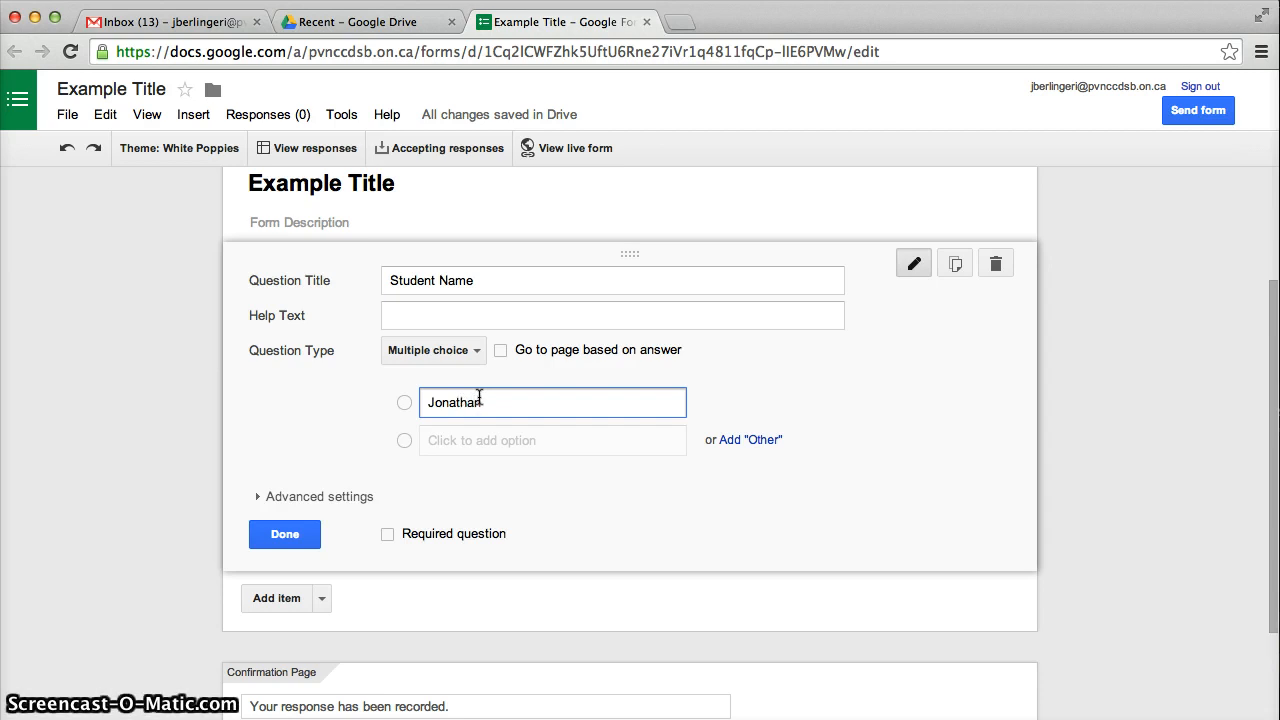
key("Return")
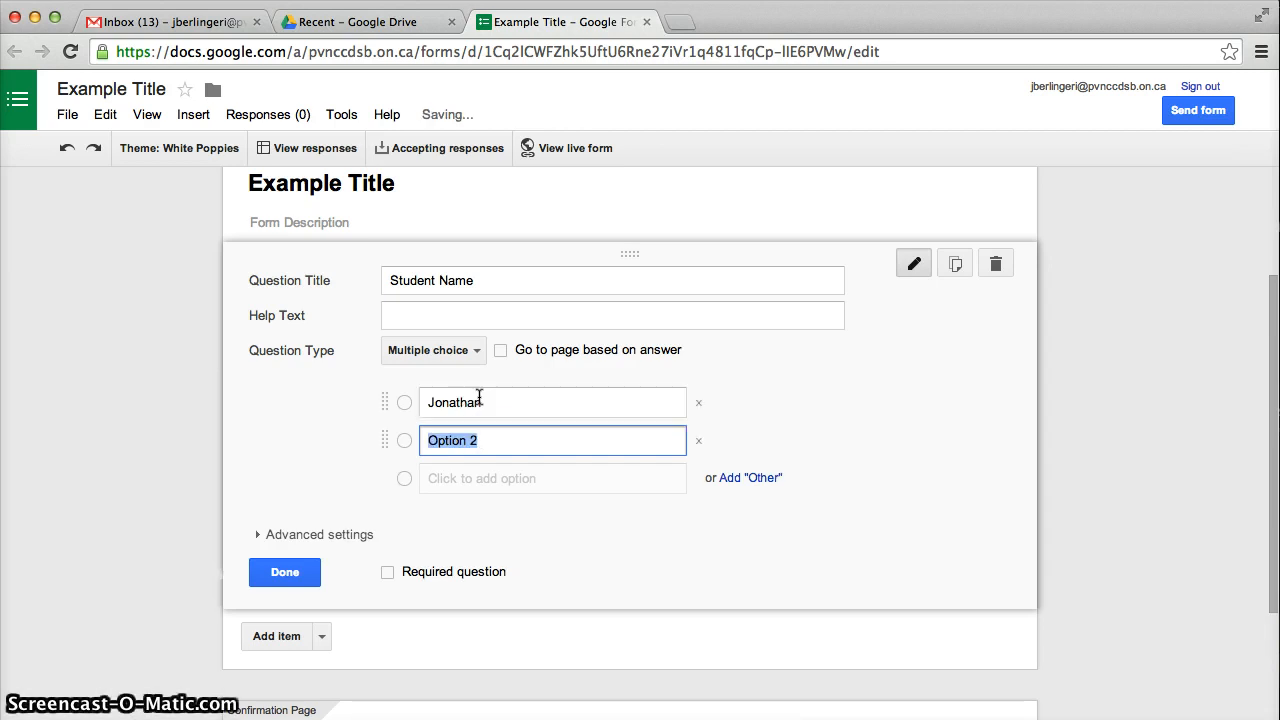
type("Sandra")
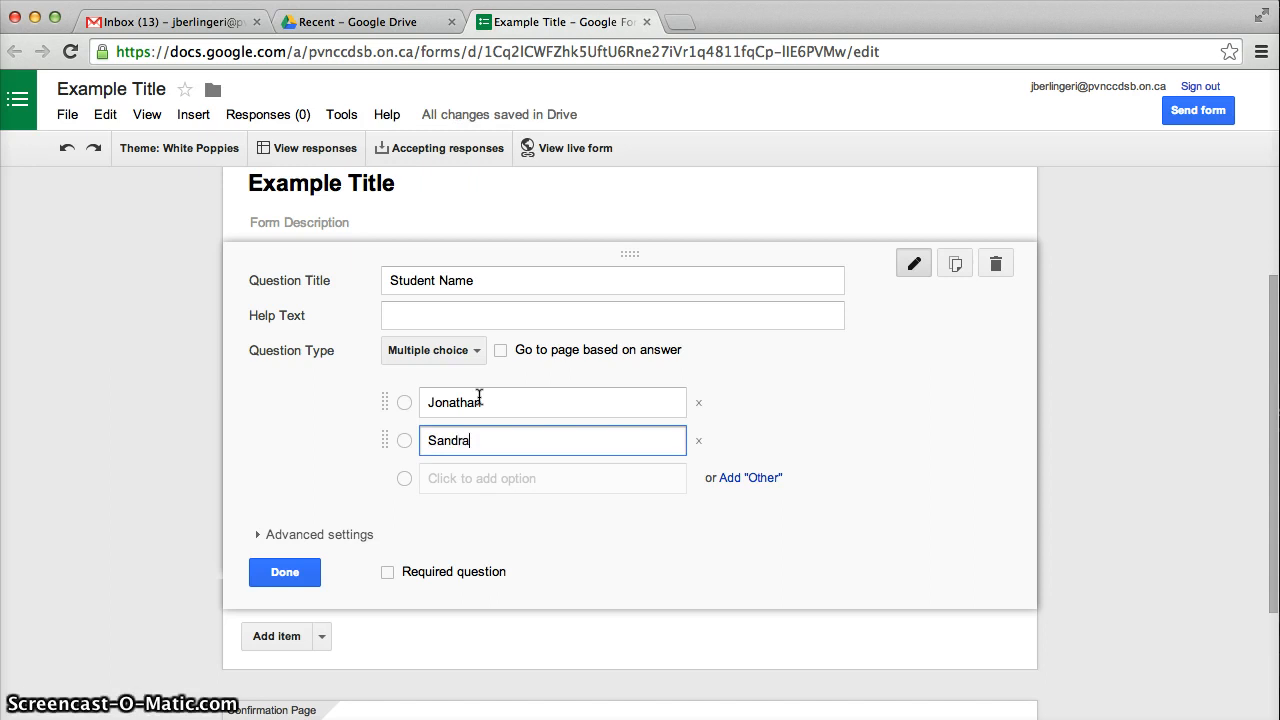
key("Return")
type("Natalie")
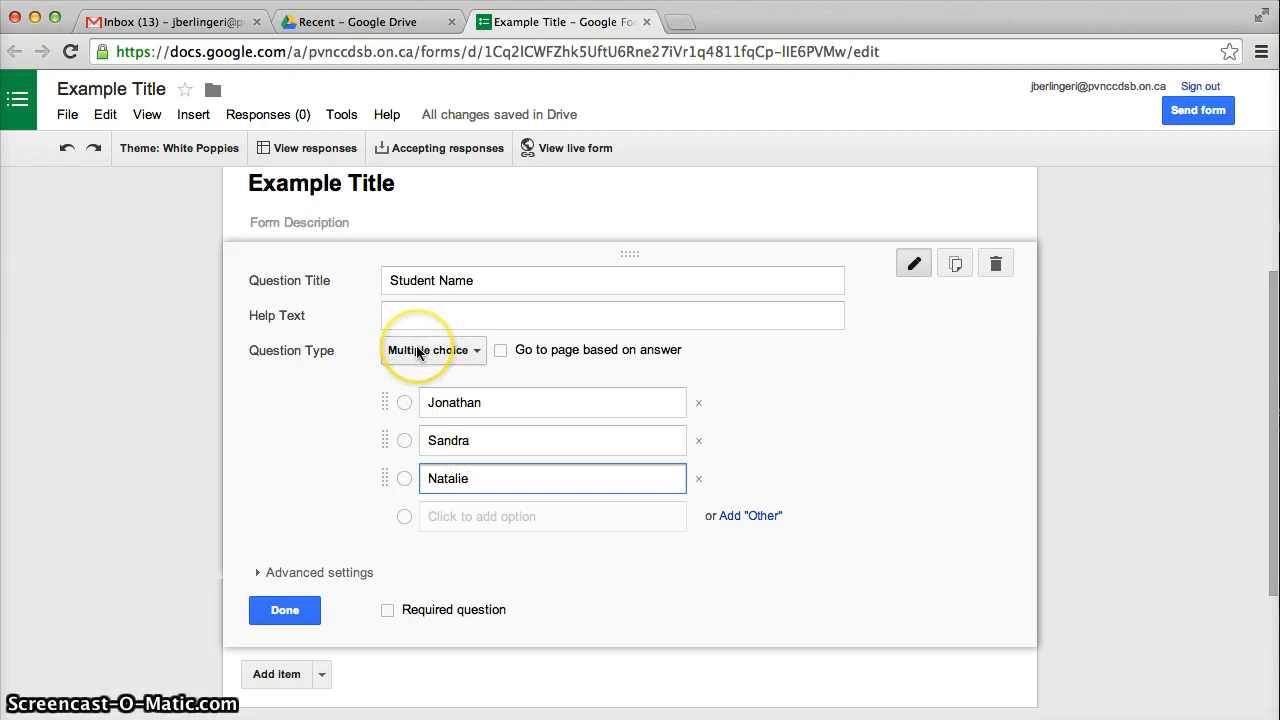
Change the Student Name question's type to Choose from a list and make it a required question
left_click(418, 351)
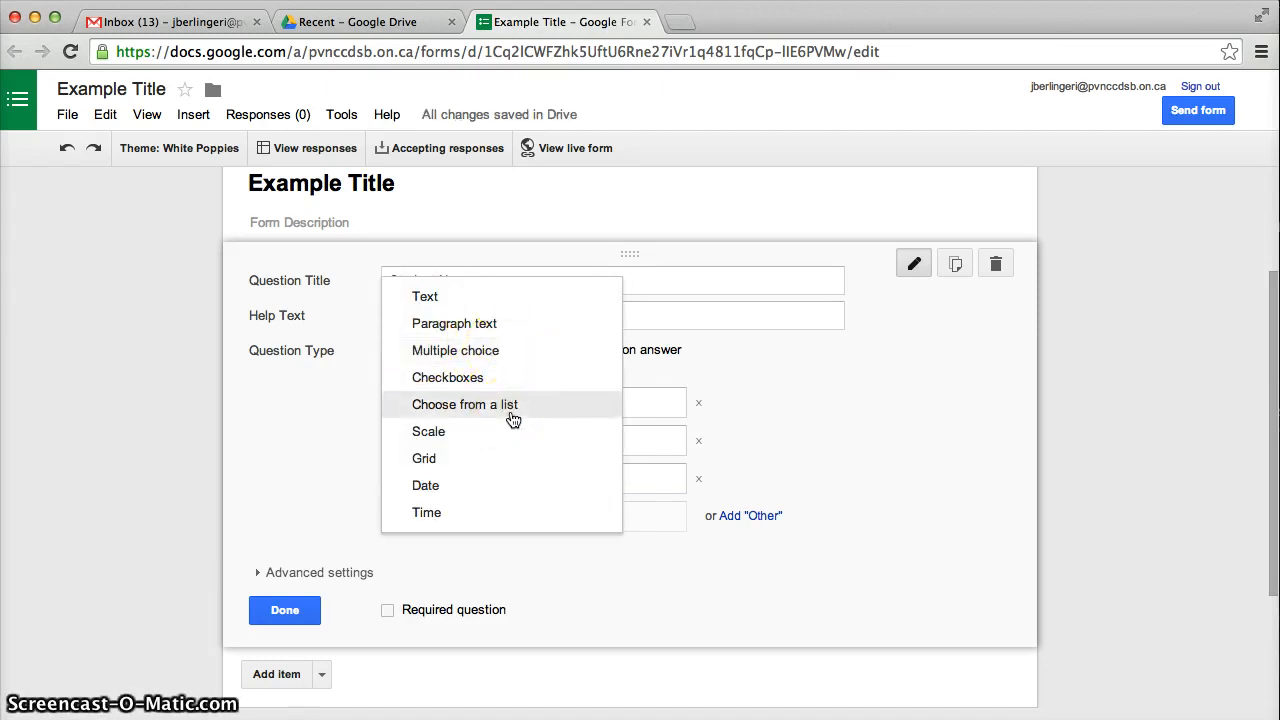
left_click(505, 350)
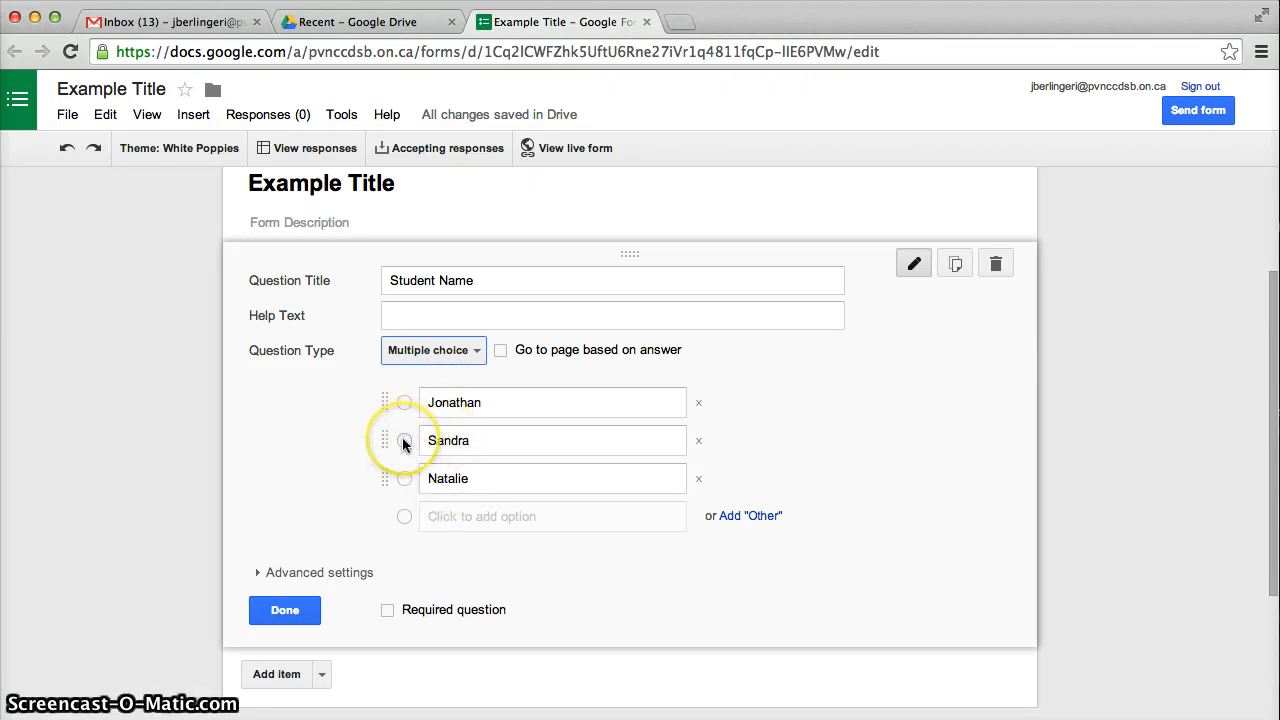
left_click(443, 350)
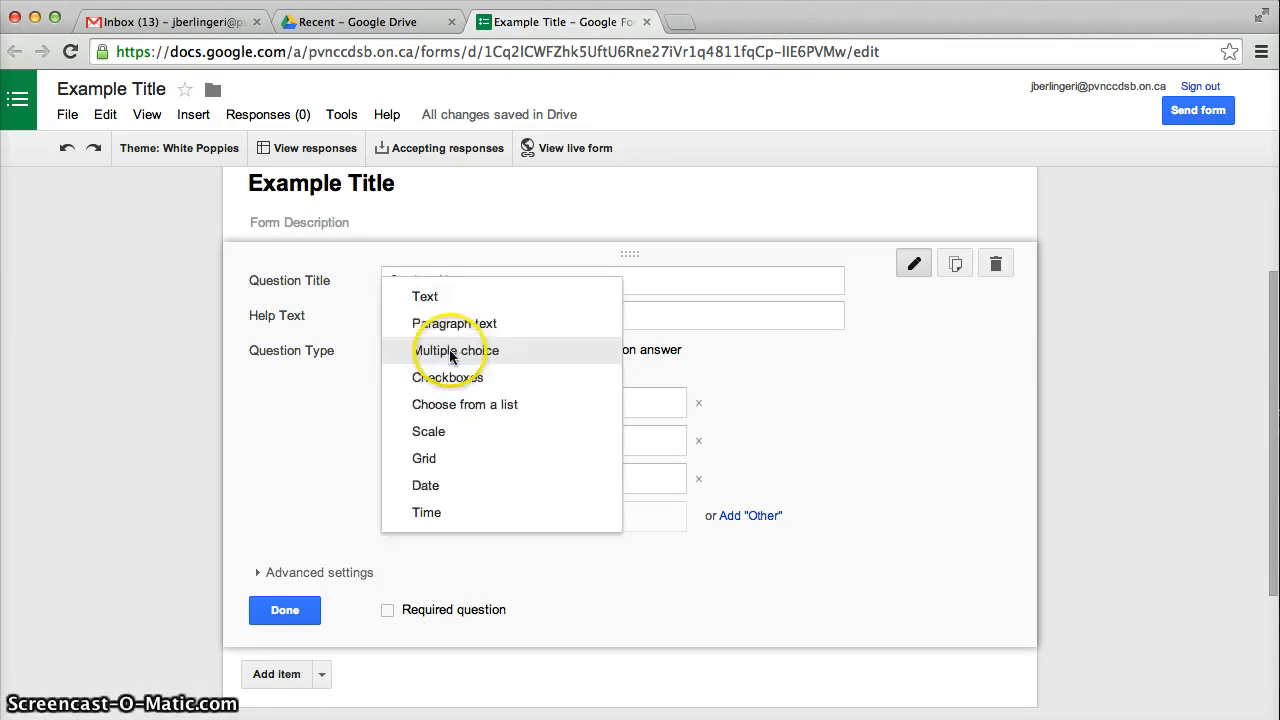
left_click(463, 403)
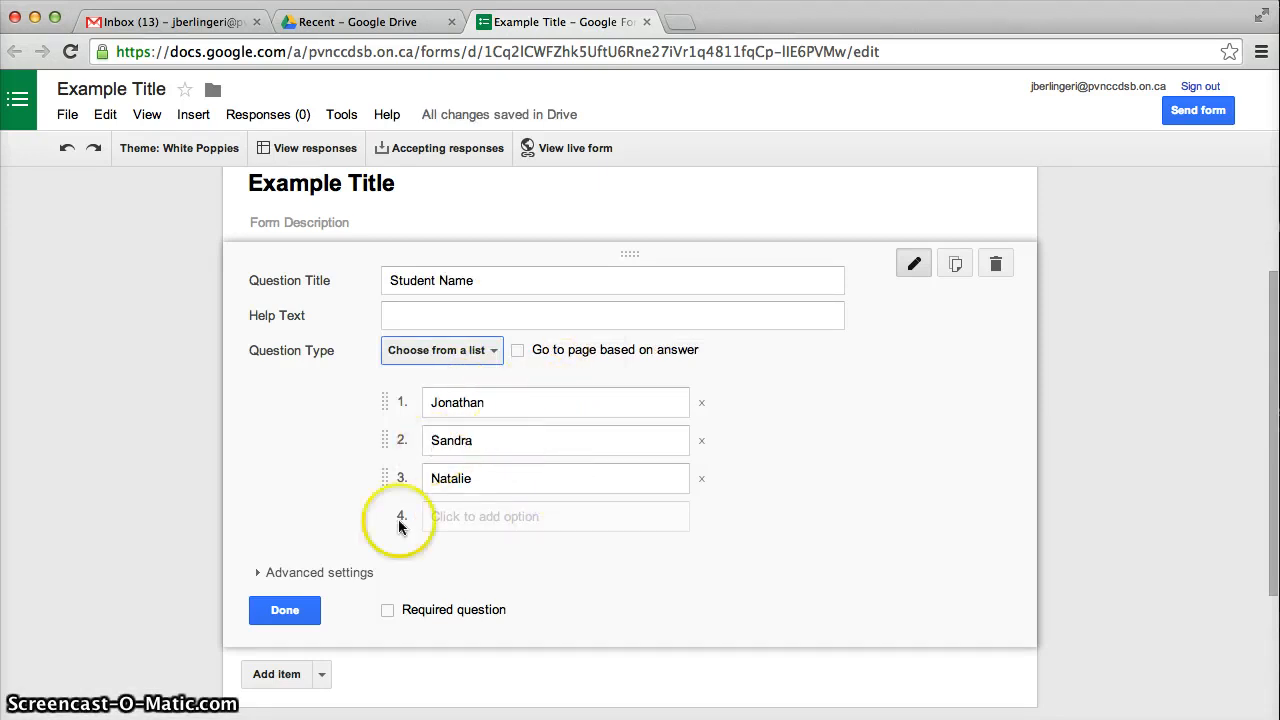
left_click(388, 612)
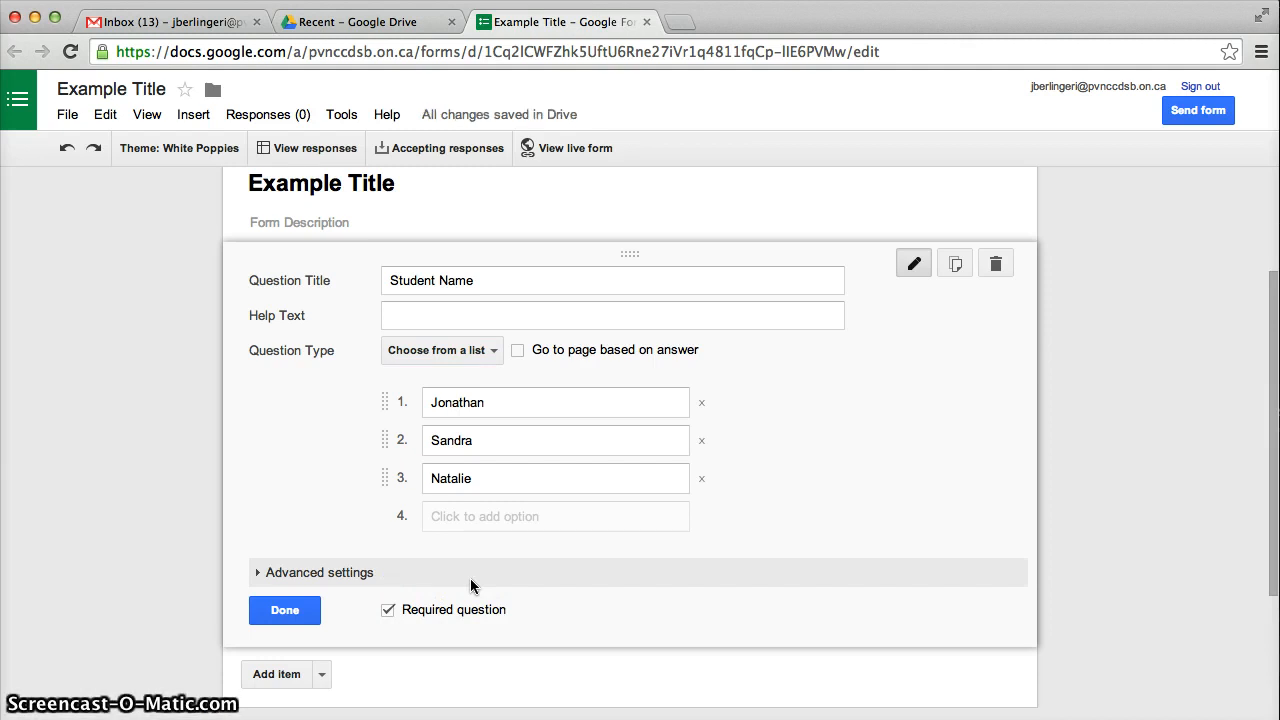
left_click(284, 617)
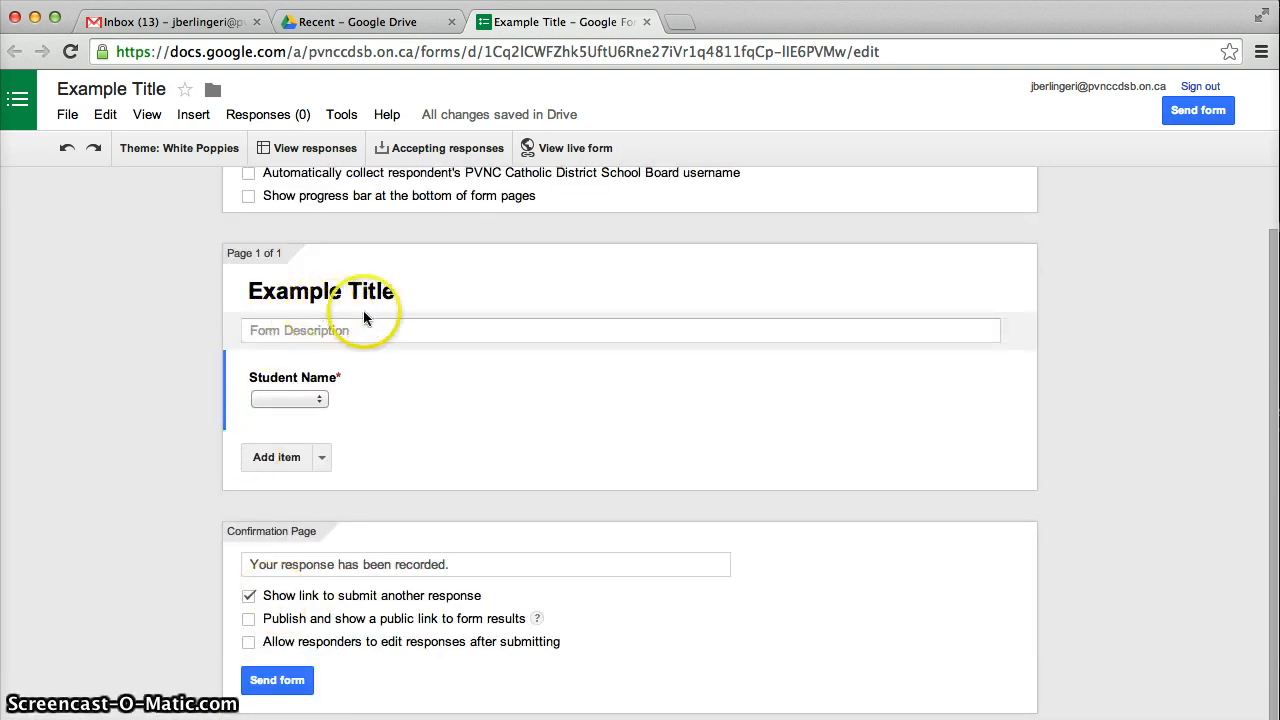
Reopen the Student Name question to view its edit, duplicate and delete controls, and close it without changes
mouse_move(546, 363)
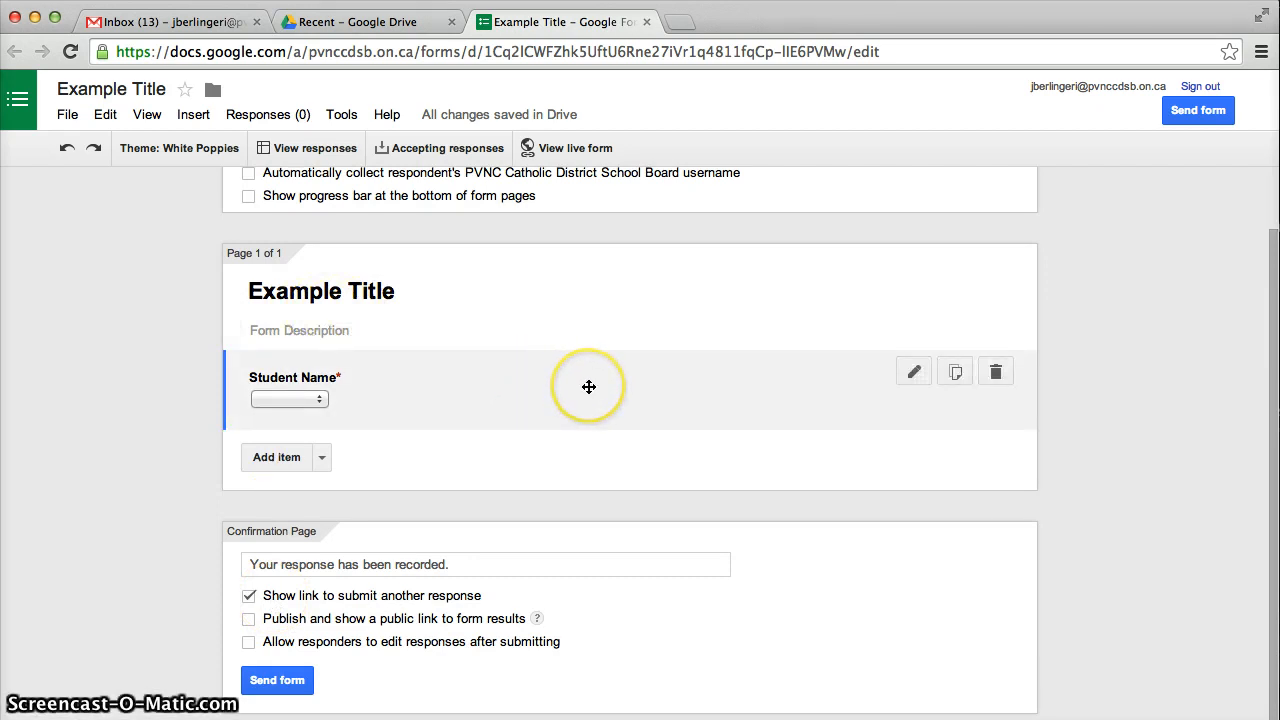
left_click(589, 387)
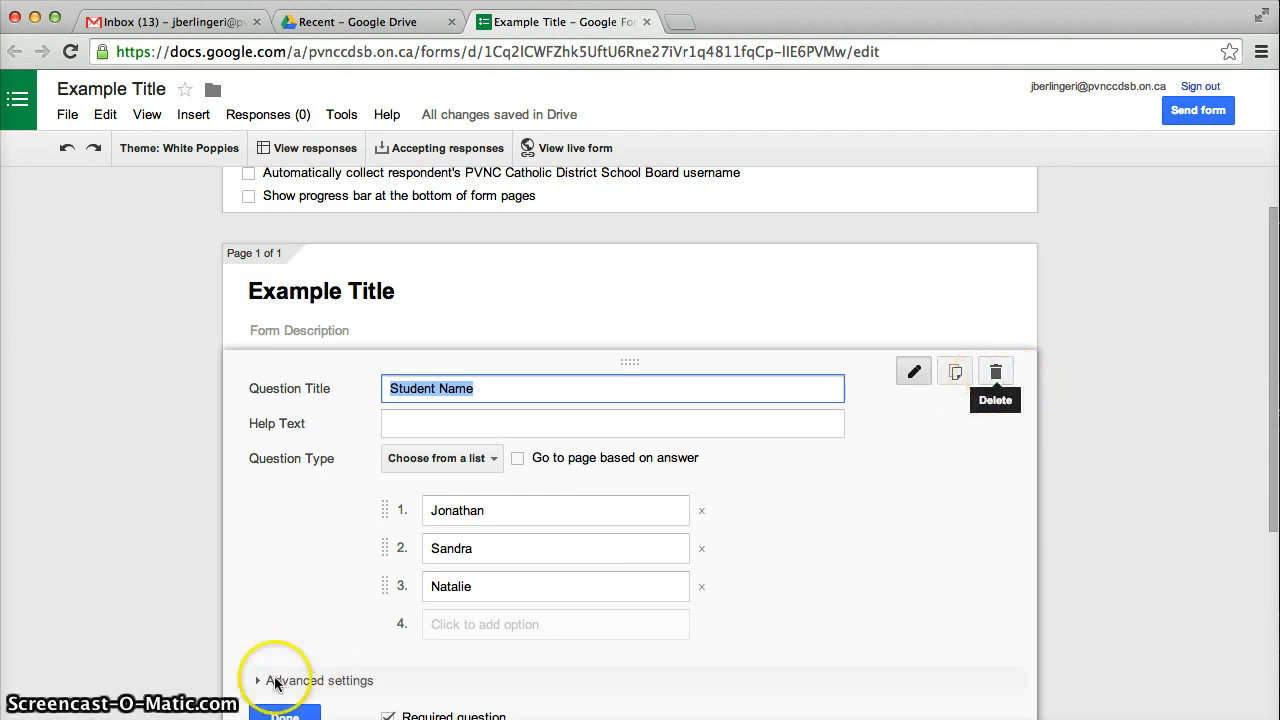
left_click(289, 713)
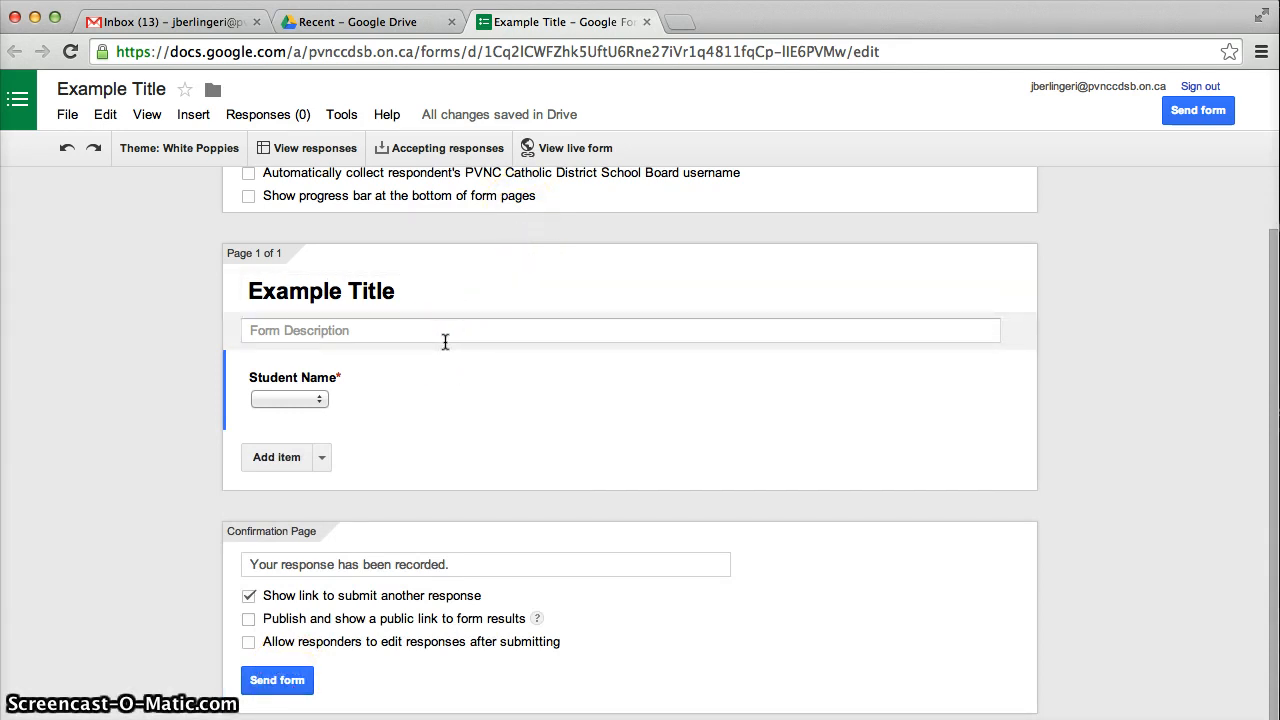
View the live form, check the choices in its Student Name list, and close the live form
left_click(583, 148)
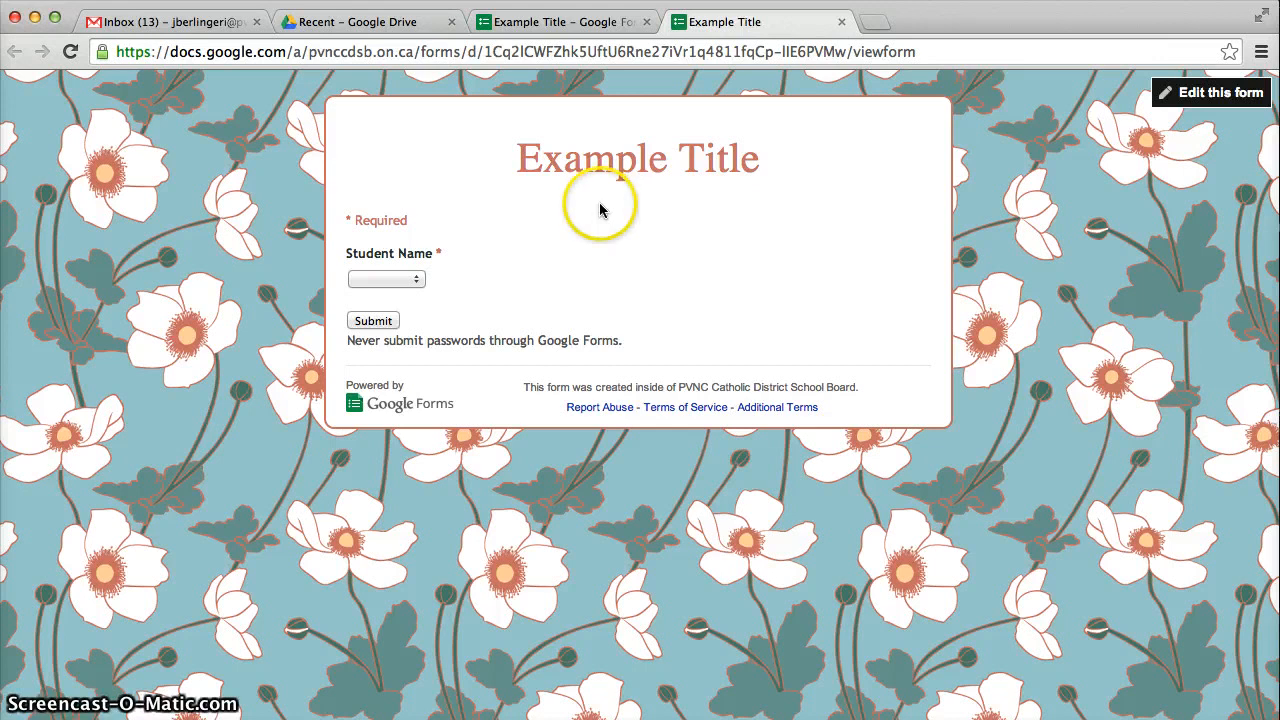
left_click(414, 282)
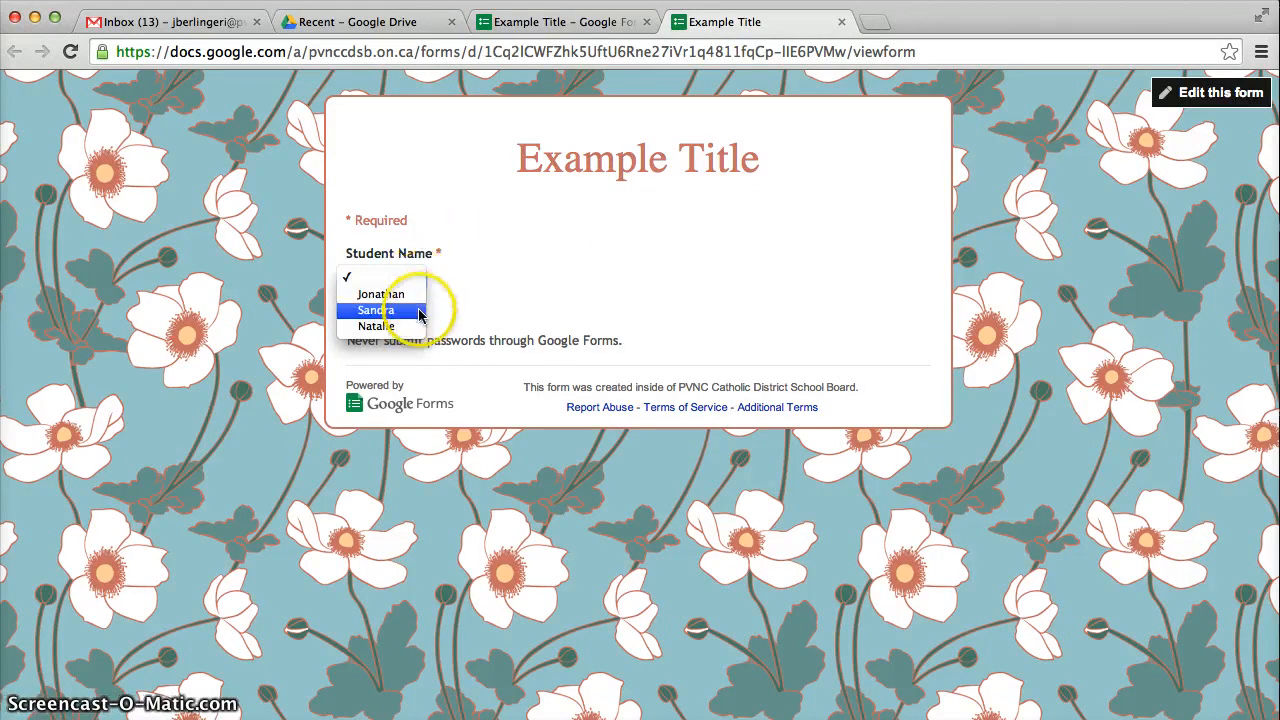
left_click(575, 166)
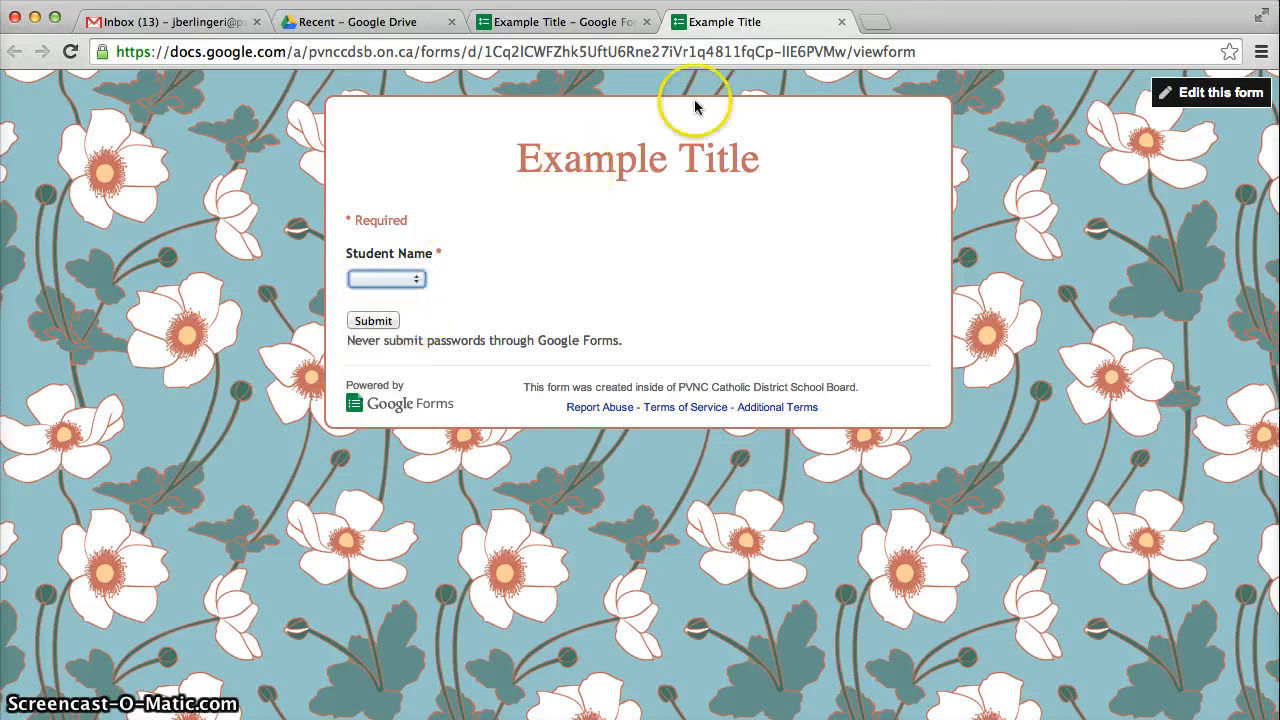
left_click(842, 22)
Change the Student Name question's type to Multiple choice, then view it in the live form and close that form
left_click(366, 349)
left_click(459, 458)
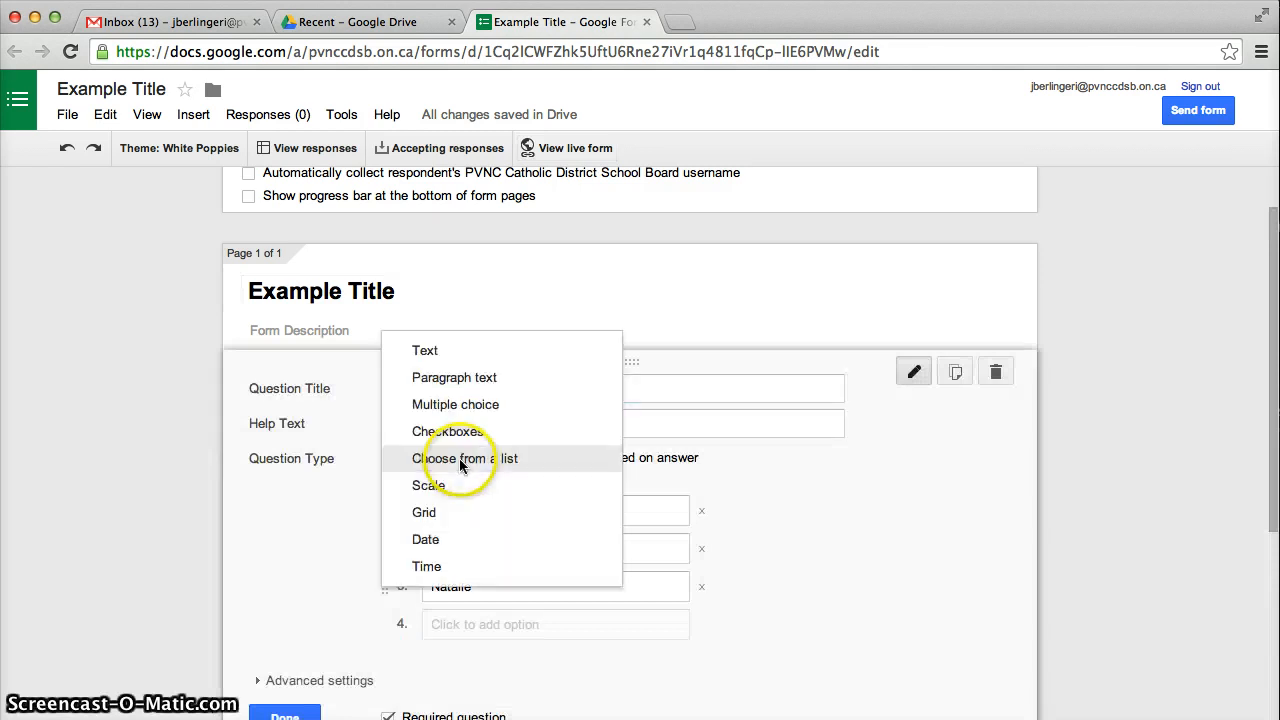
left_click(300, 712)
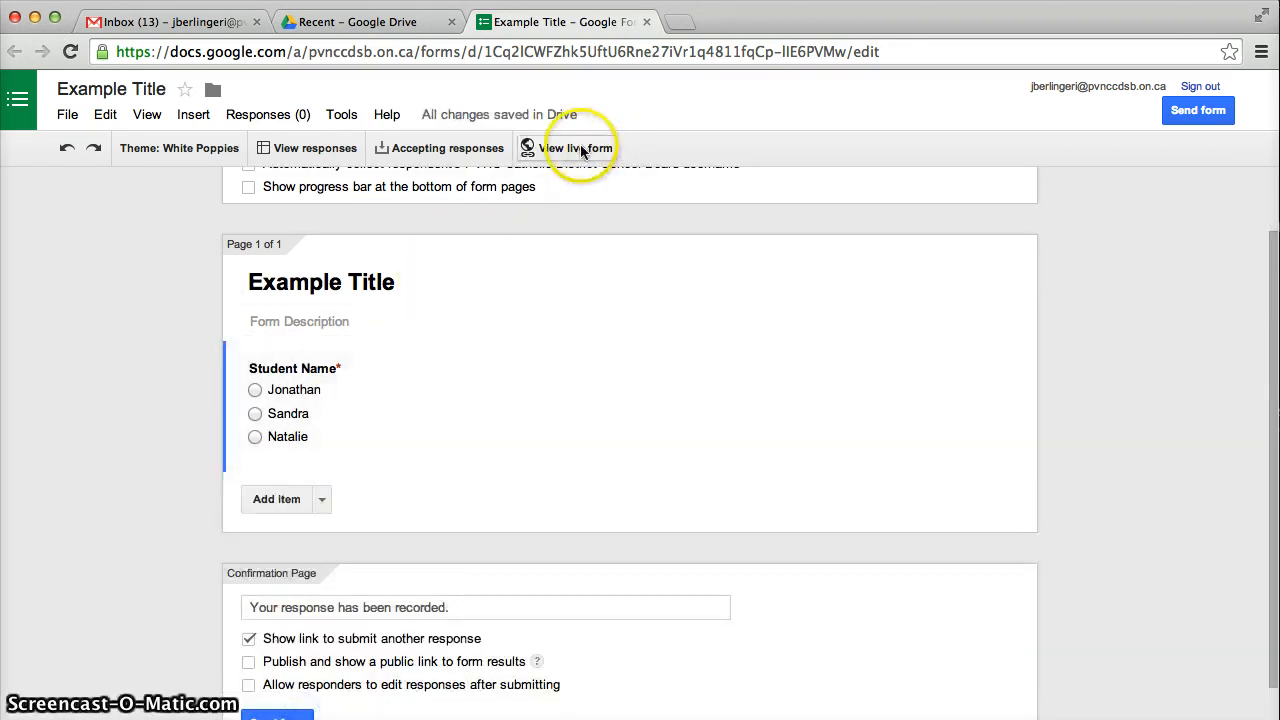
left_click(581, 150)
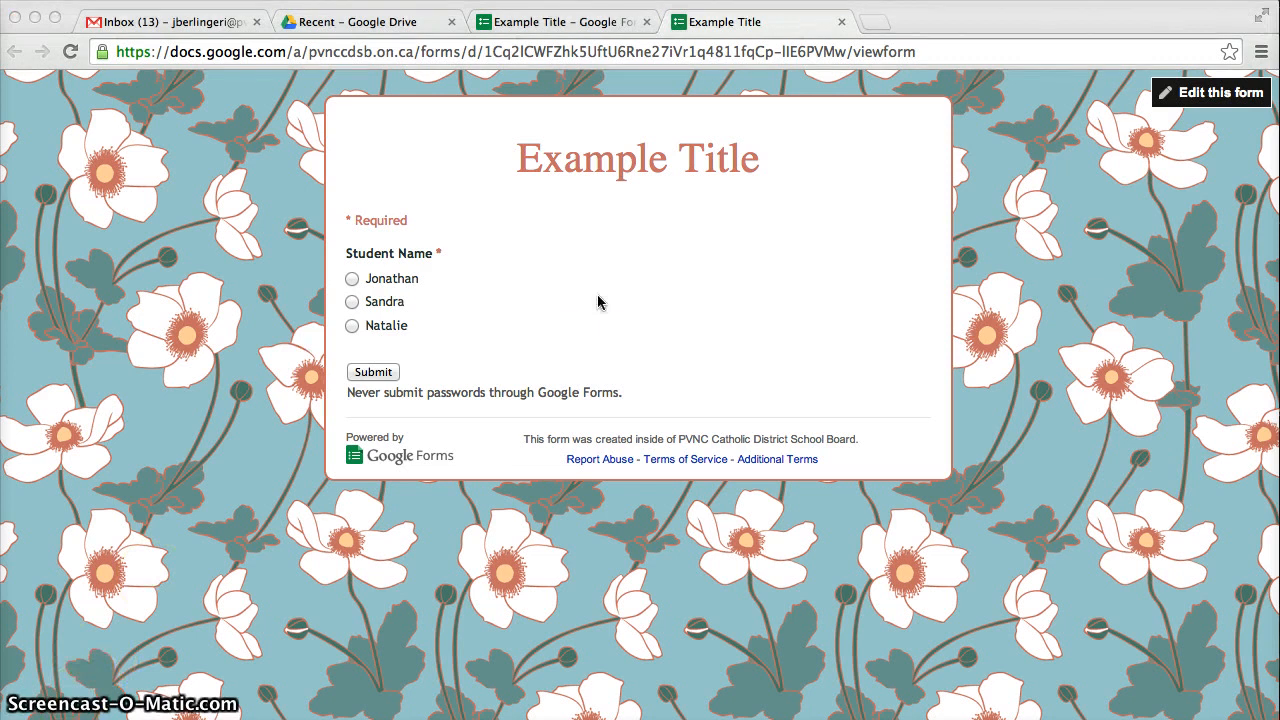
left_click(841, 22)
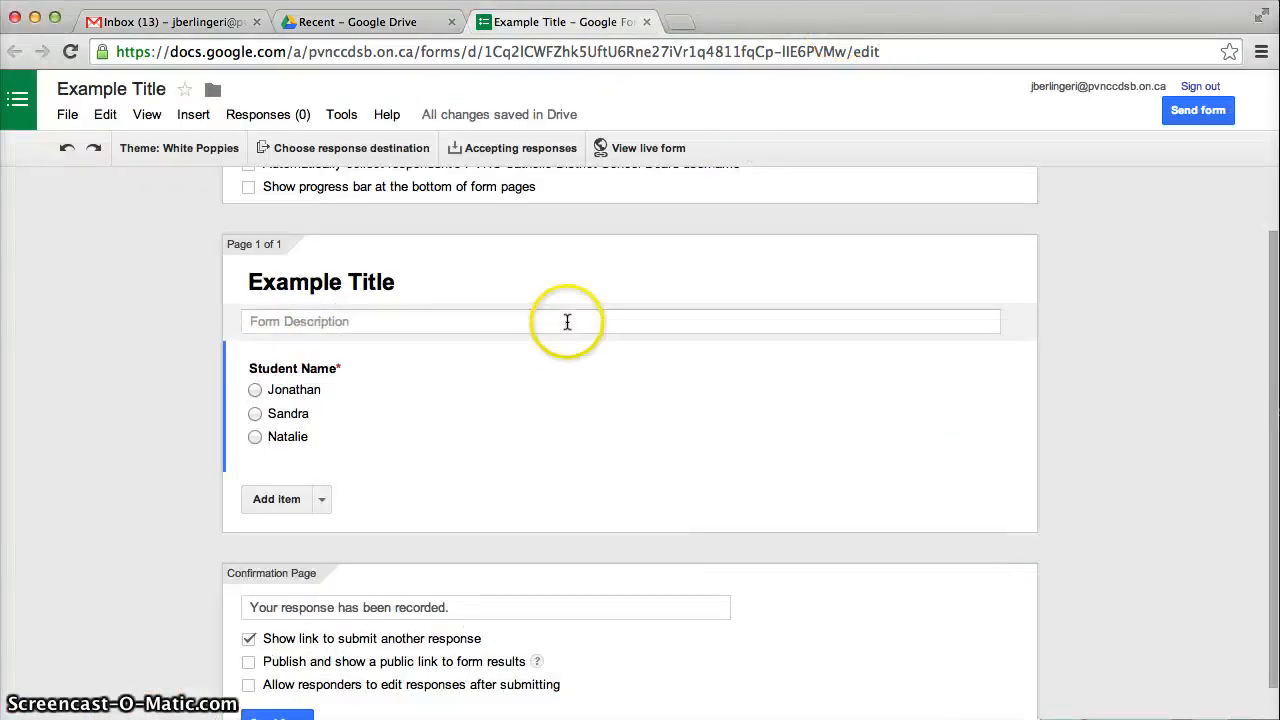
Open the live form again, select its full web address, and close the live form
scroll(570, 330, "up", 3)
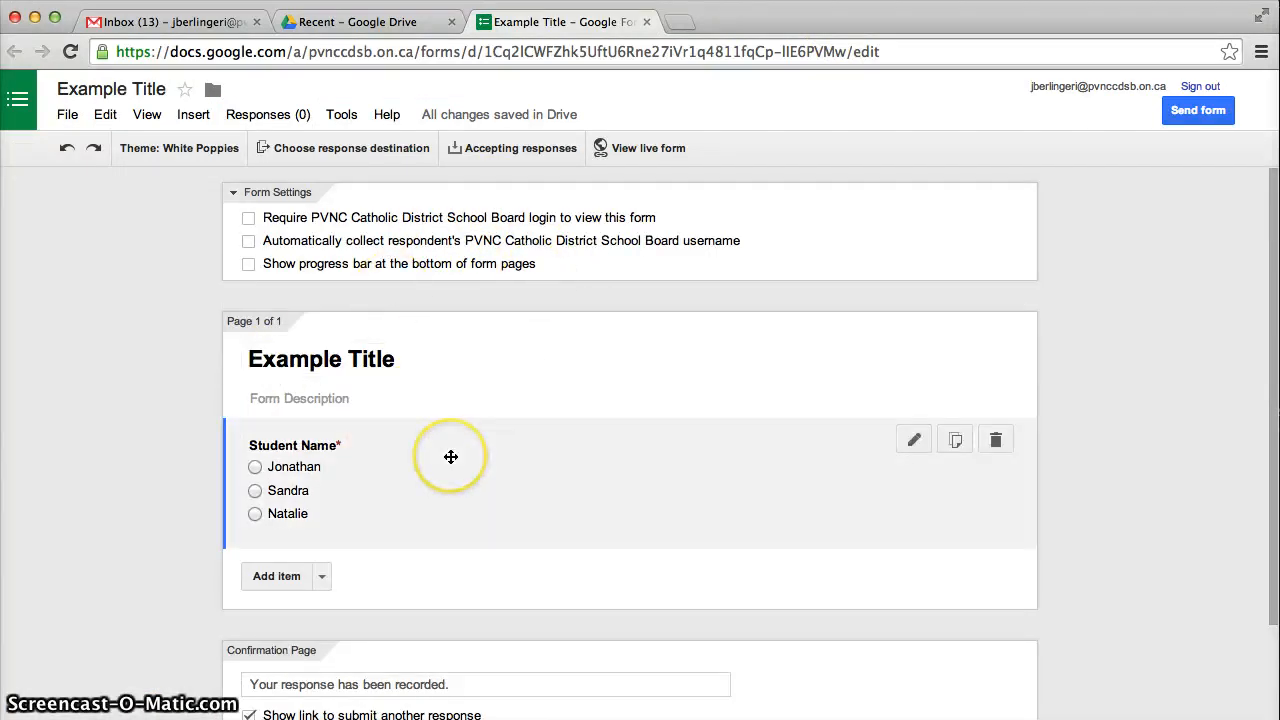
left_click(640, 147)
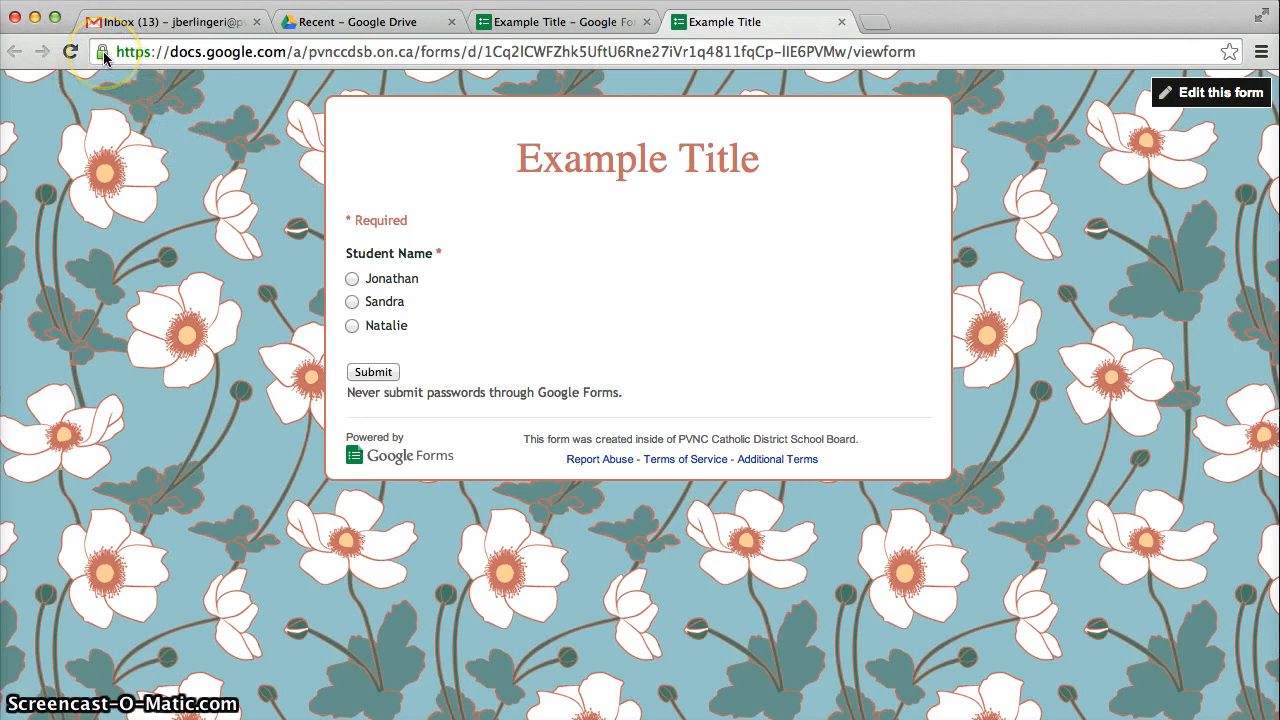
left_click_drag(104, 57, 1140, 715)
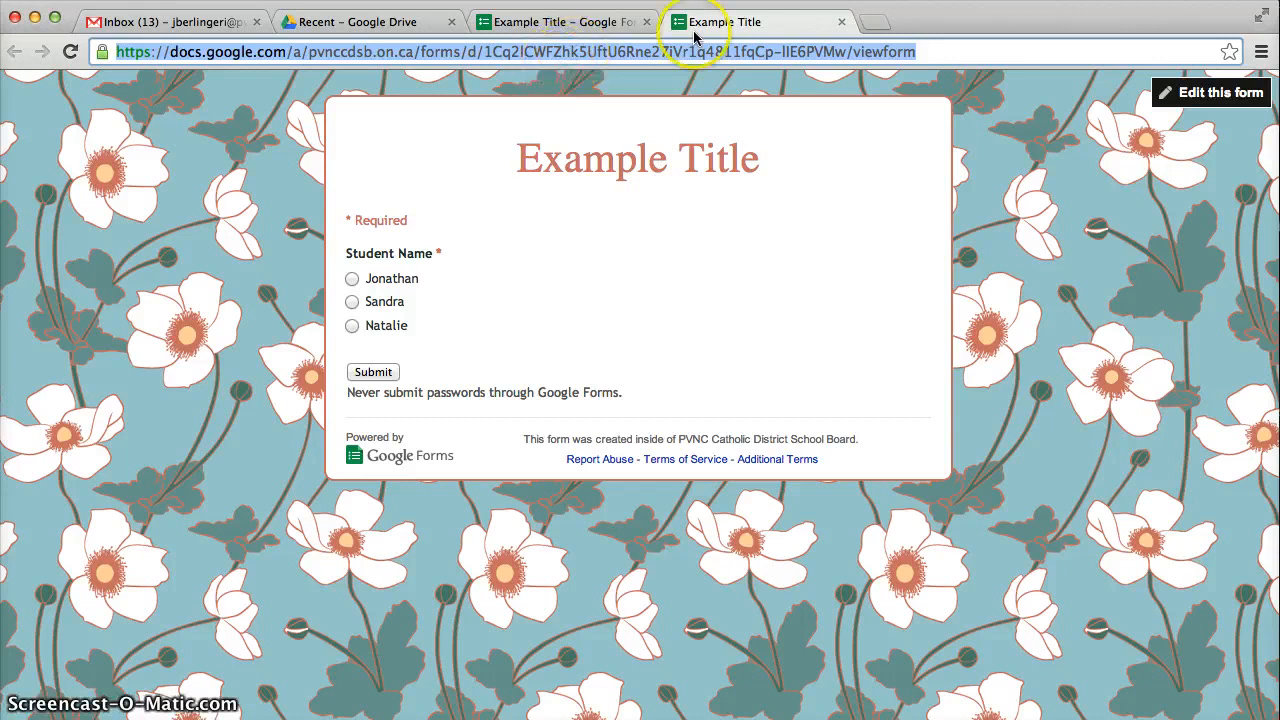
left_click(841, 22)
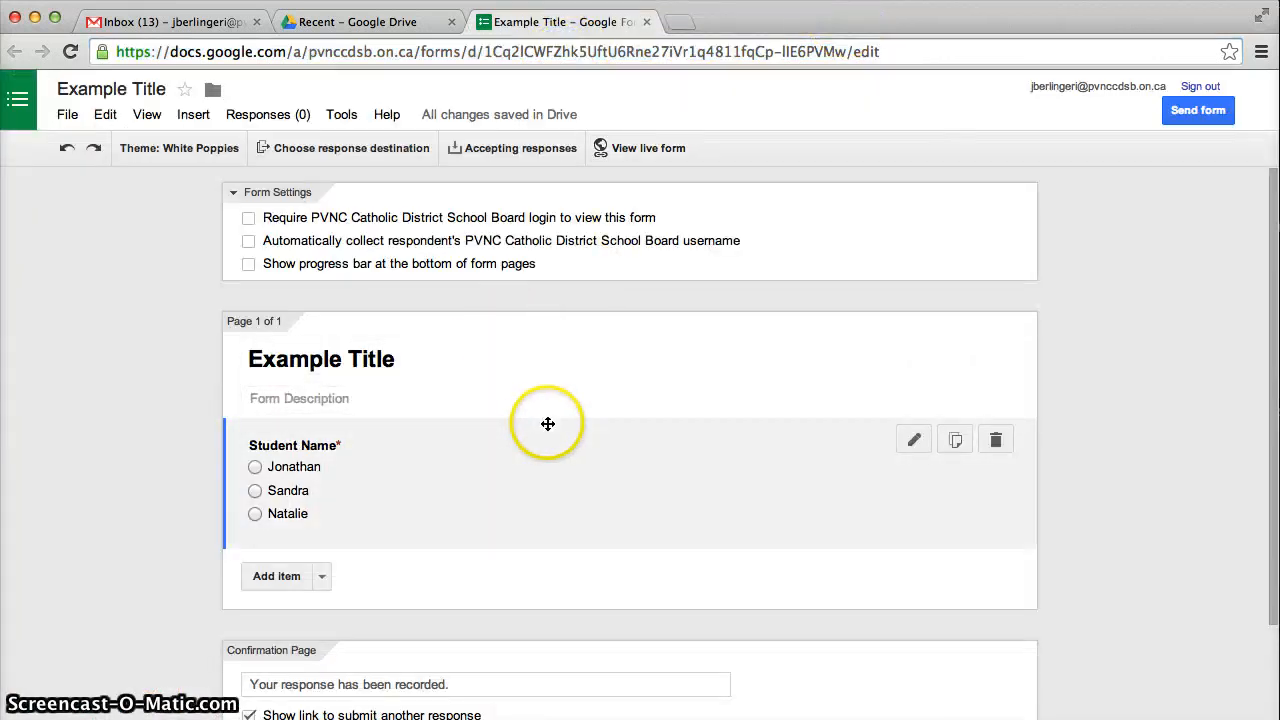
Add a multiple choice question below Student Name and title it "Initiative"
scroll(575, 393, "down", 3)
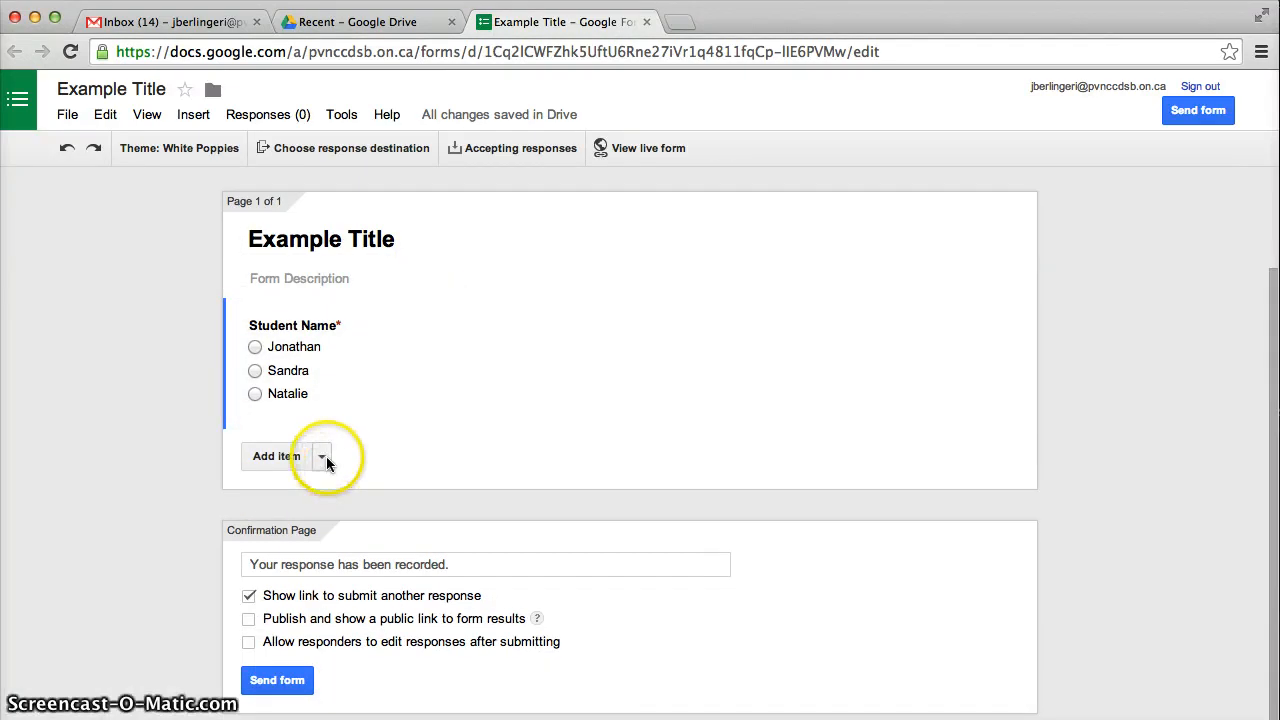
left_click(322, 457)
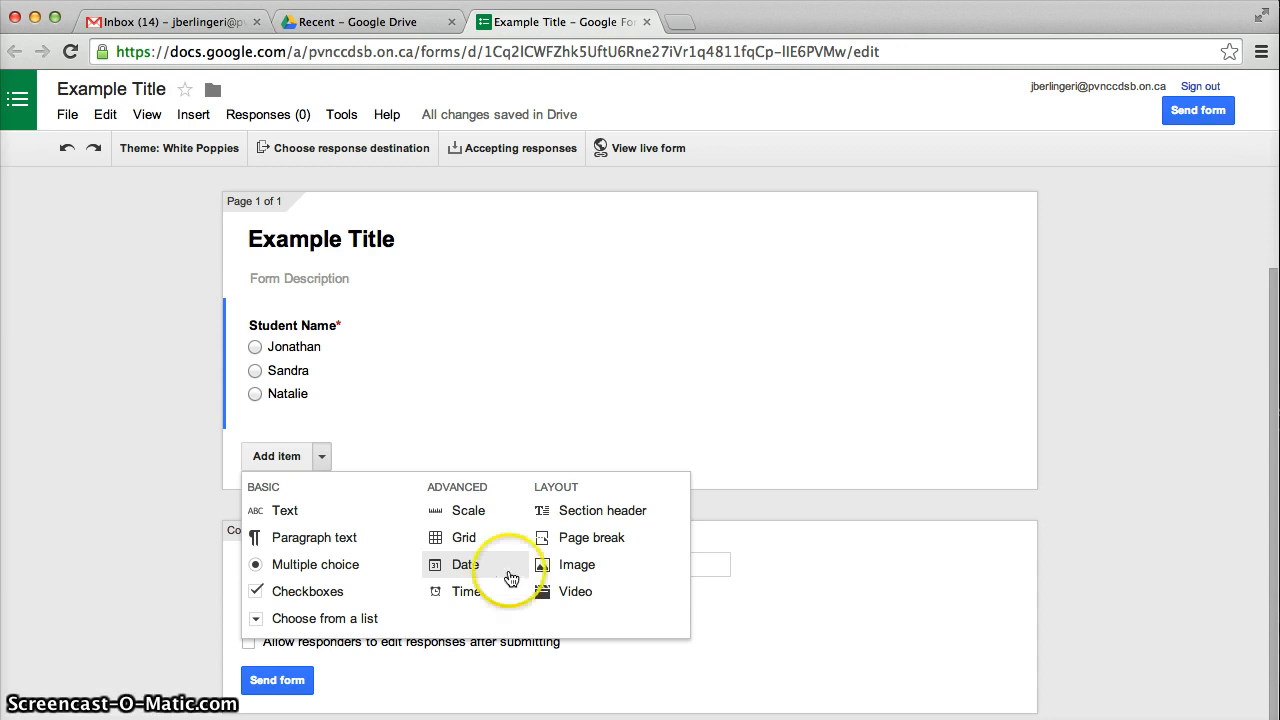
left_click(349, 566)
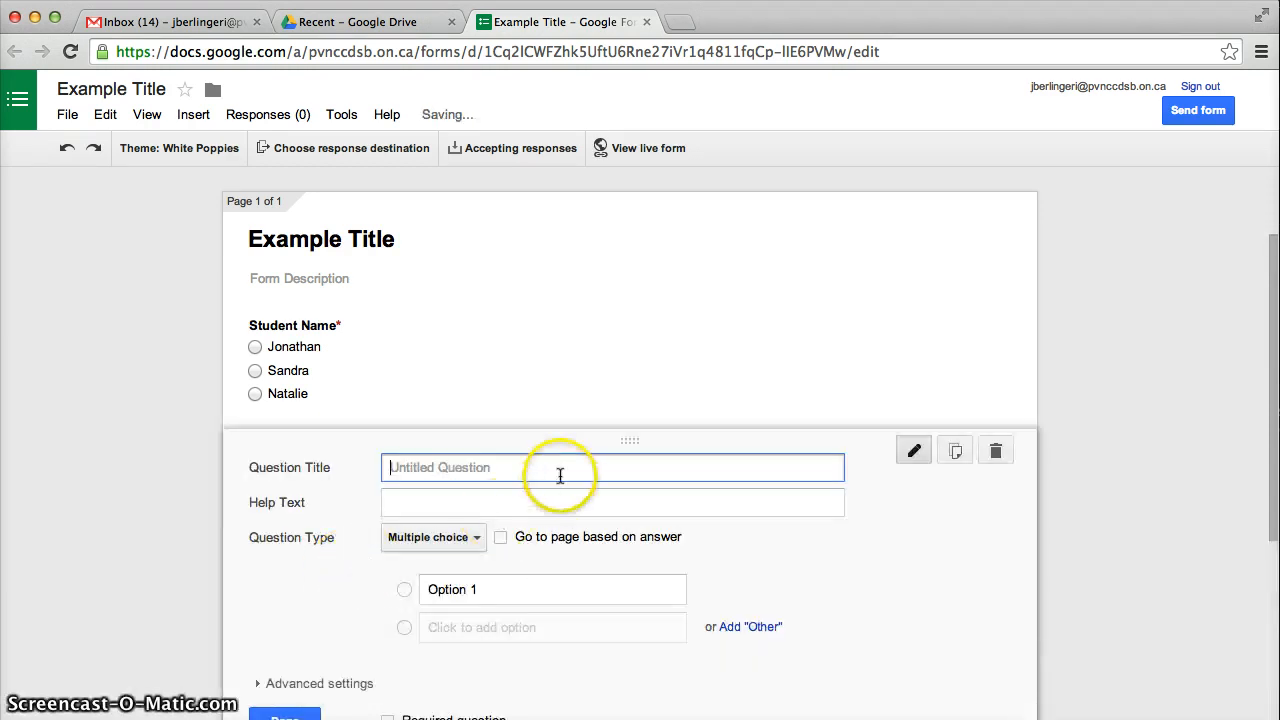
scroll(525, 420, "down", 3)
scroll(522, 377, "up", 2)
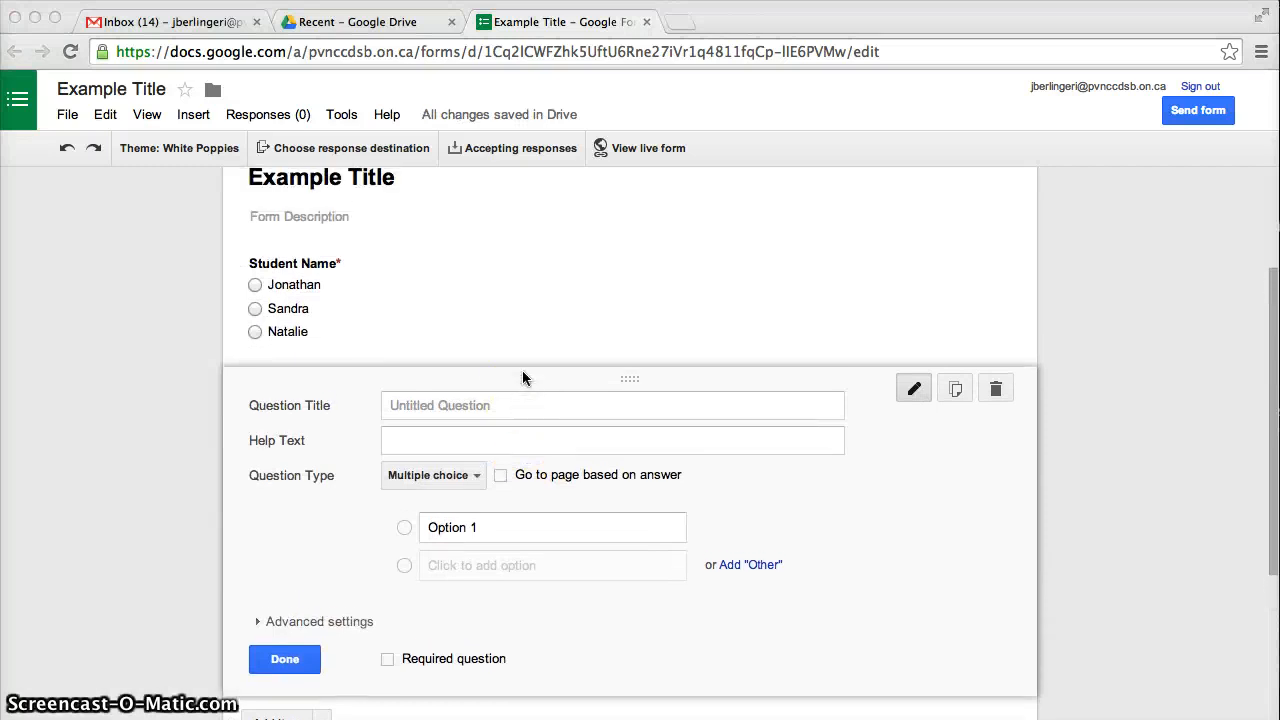
left_click(529, 405)
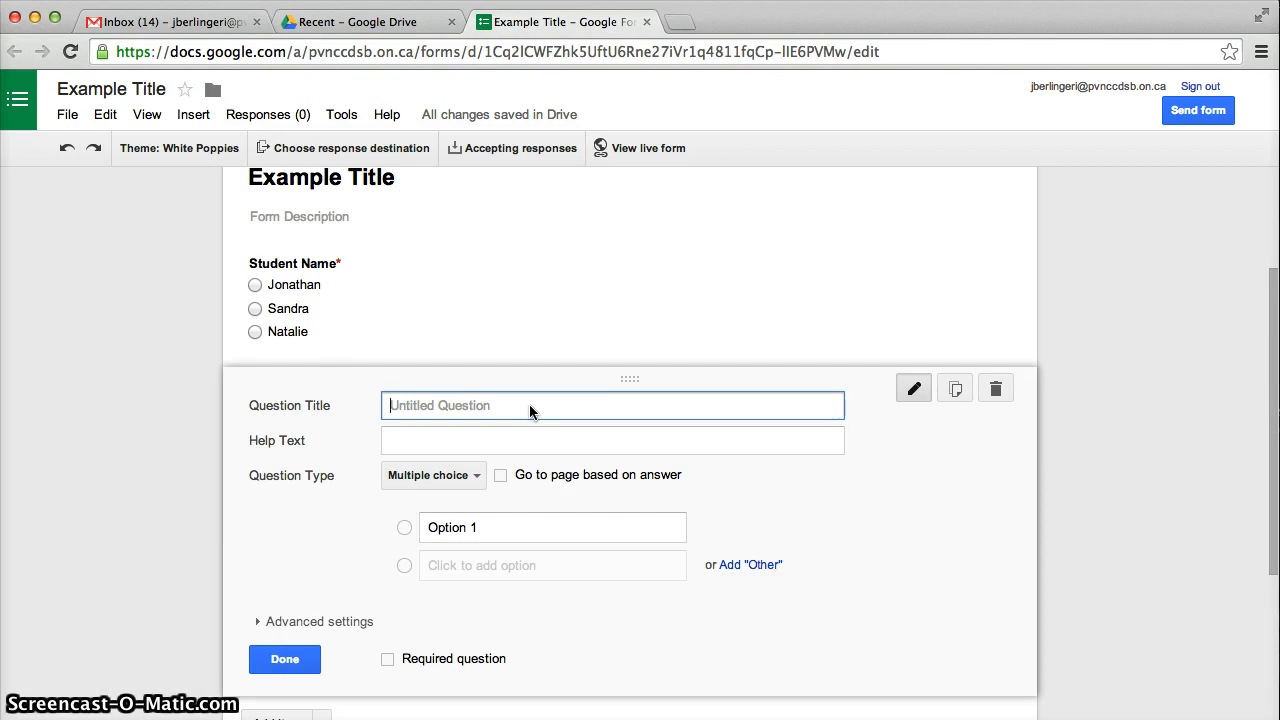
type("Initiative")
left_click(452, 406)
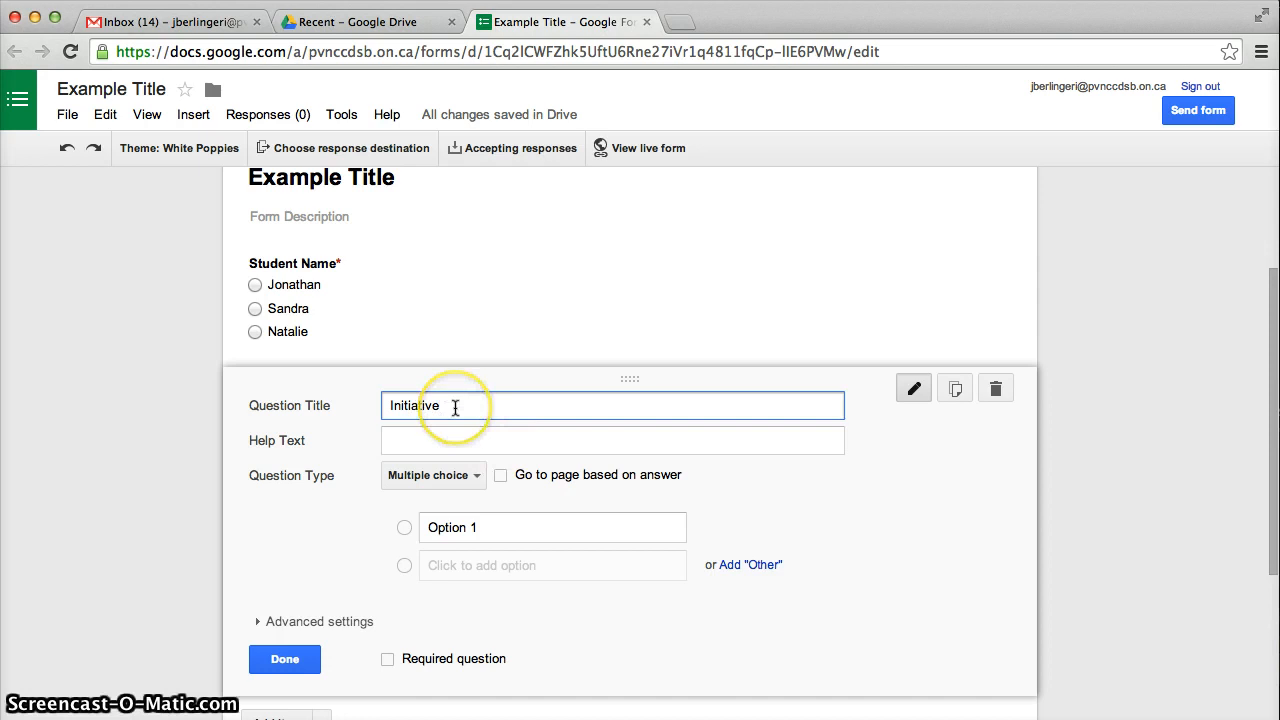
Enter Needs Improvement, S, G and E as the Initiative question's options and finish editing the question
left_click(509, 528)
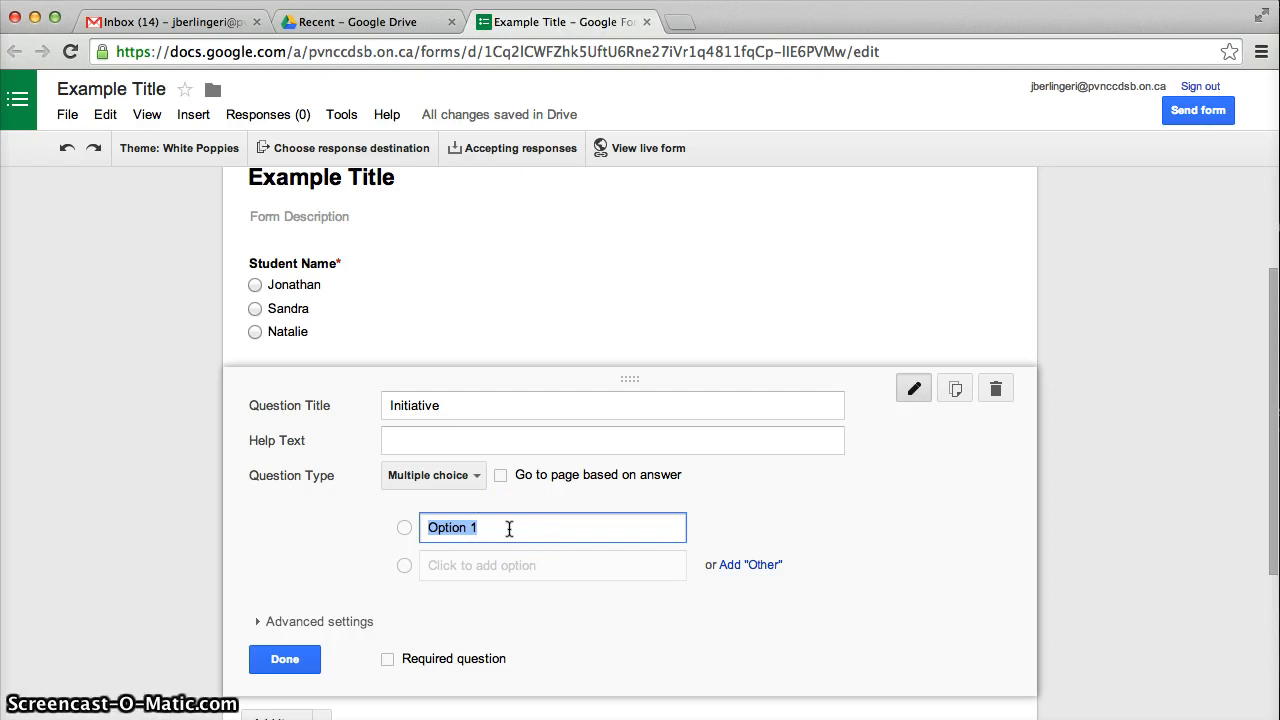
type("Needs I")
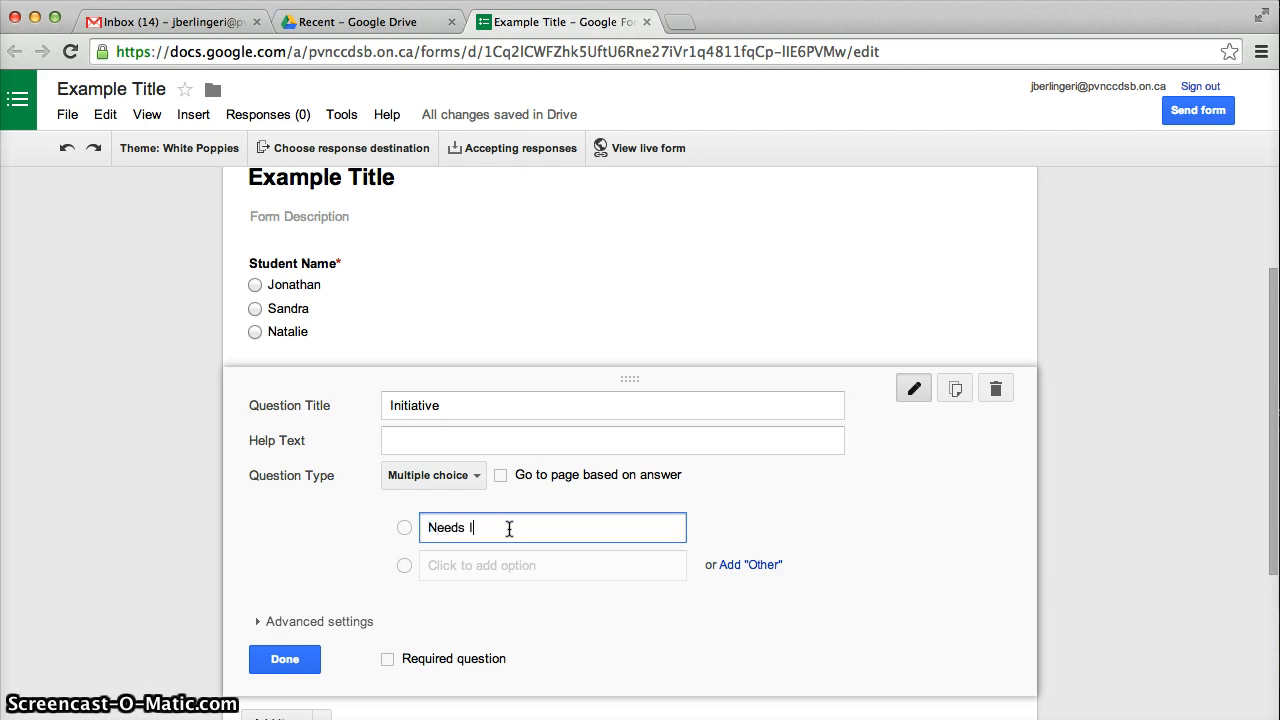
type("mprovement")
key("Return")
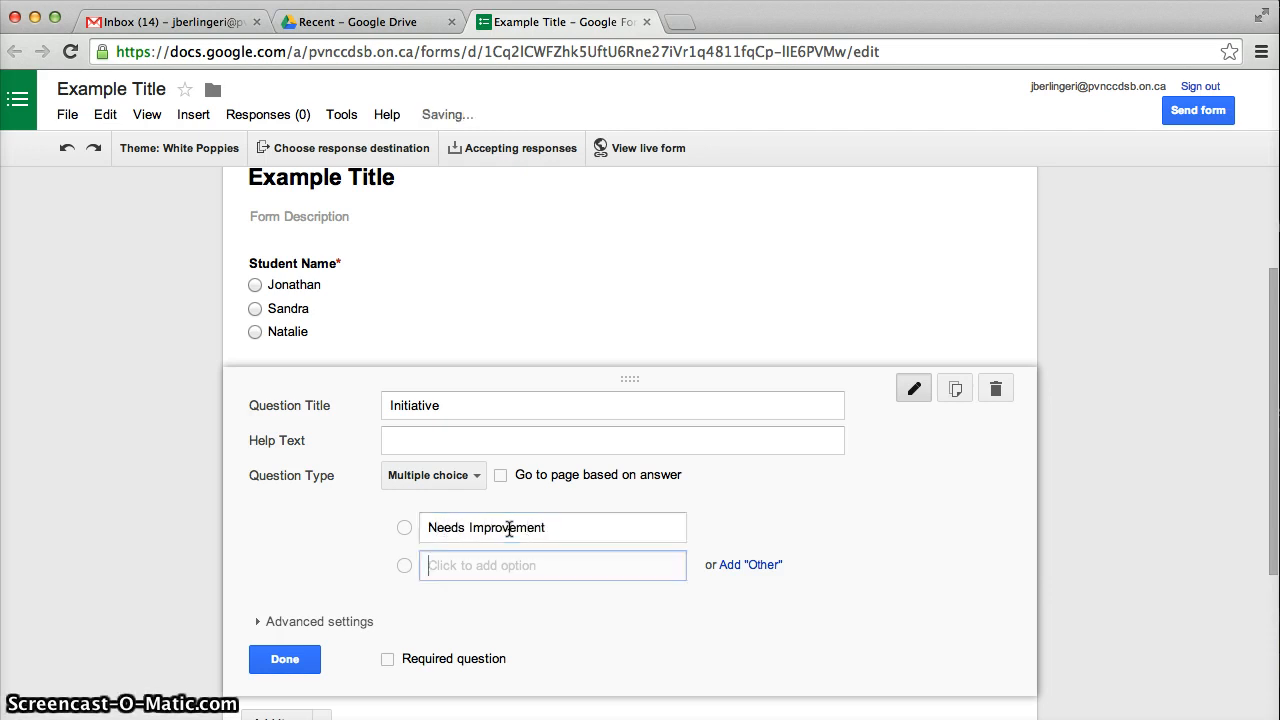
type("S")
key("Return")
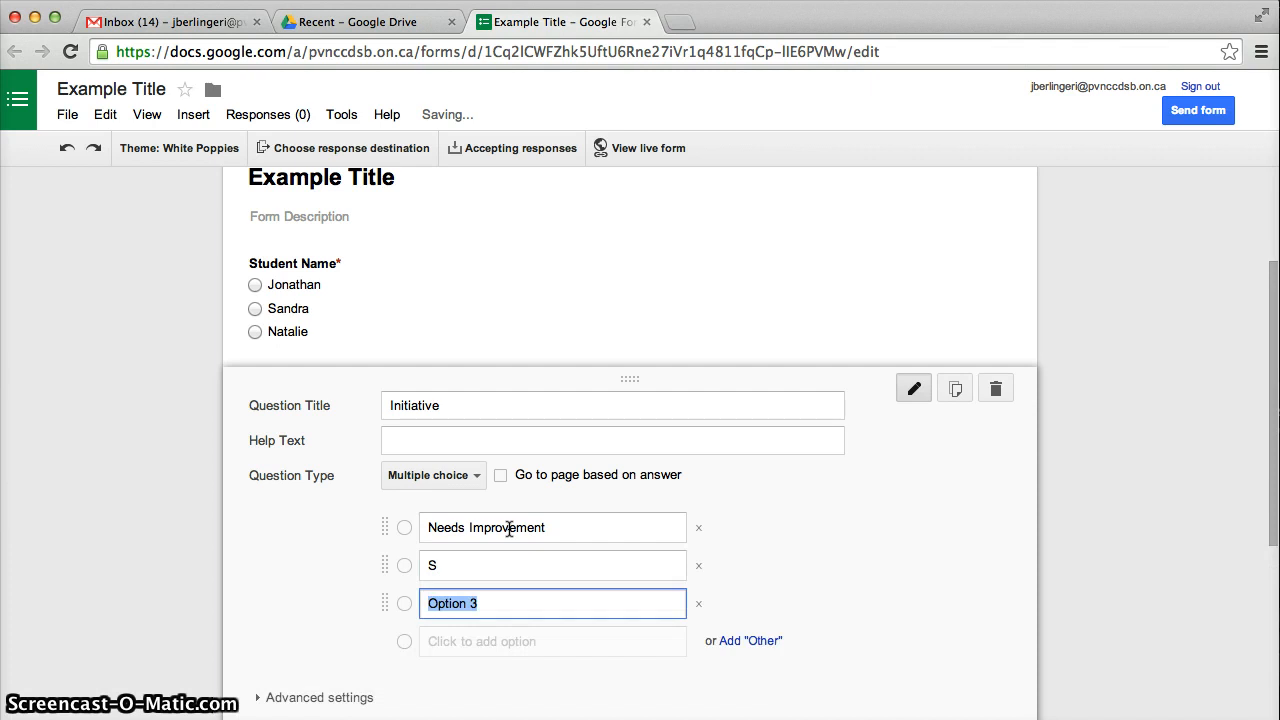
type("G")
key("Return")
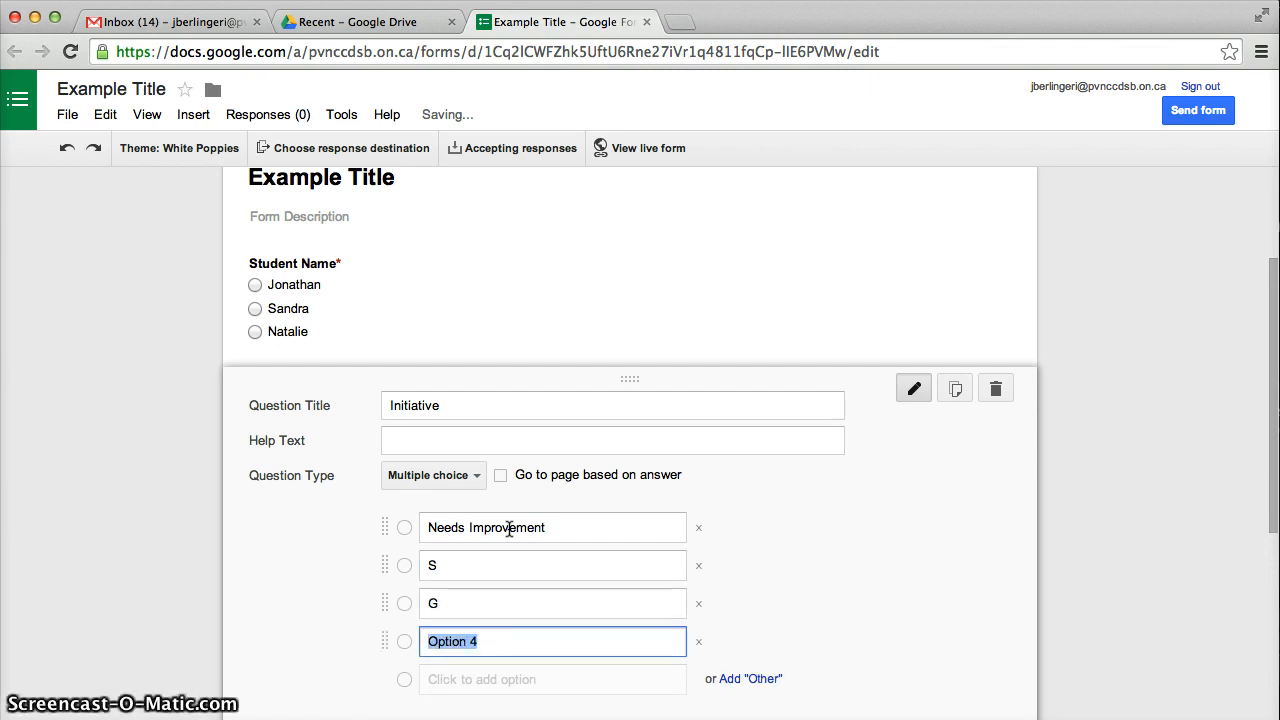
type("E")
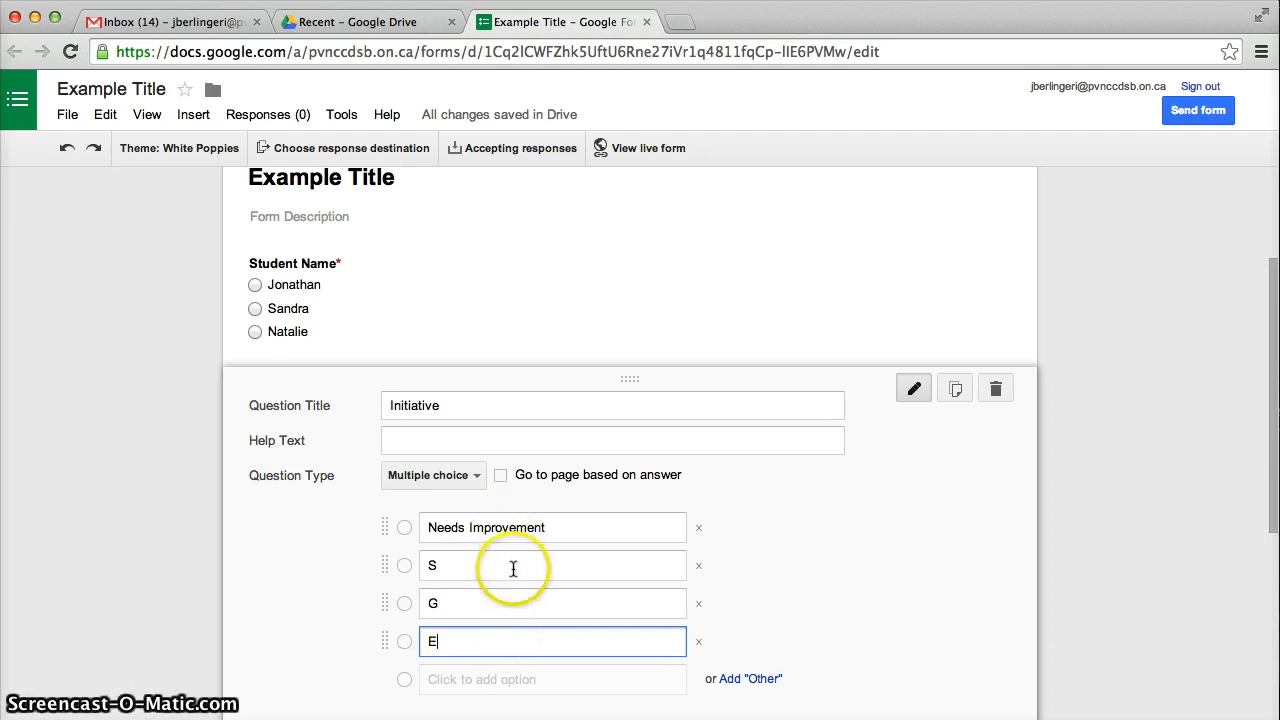
scroll(510, 565, "down", 3)
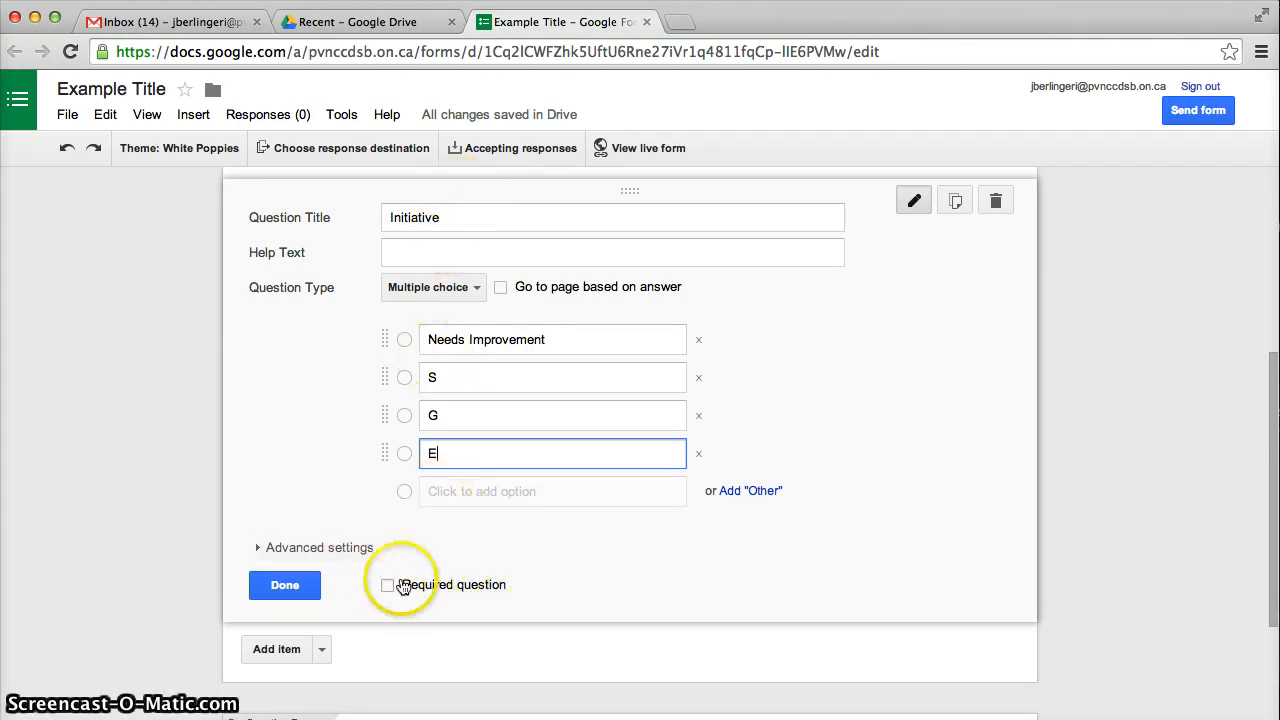
left_click(280, 588)
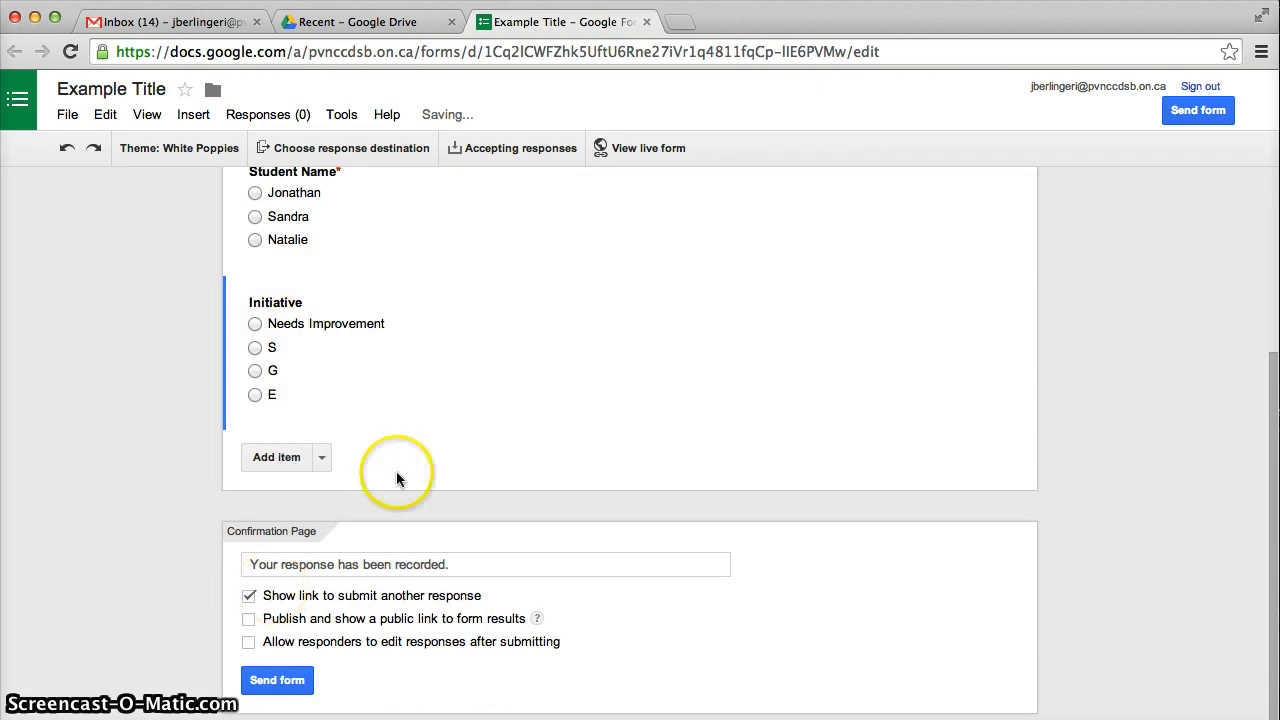
View the Initiative question in the live form and close the live form
scroll(466, 360, "up", 3)
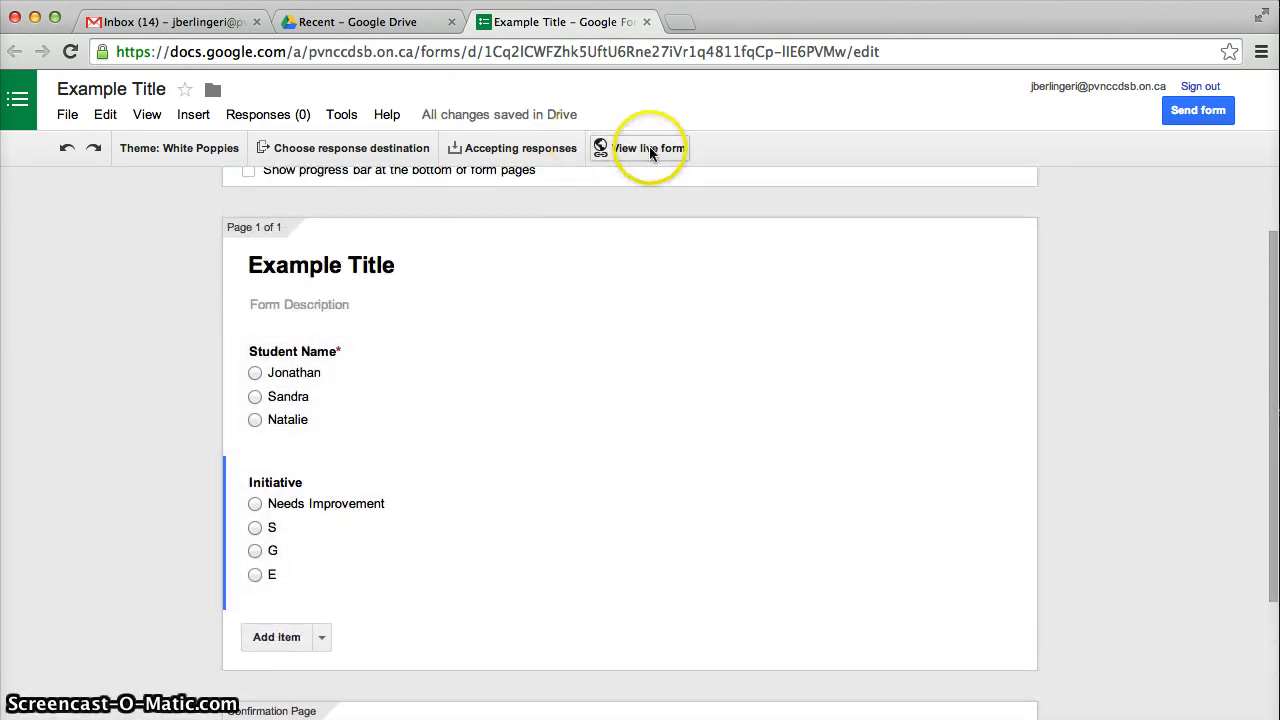
left_click(650, 148)
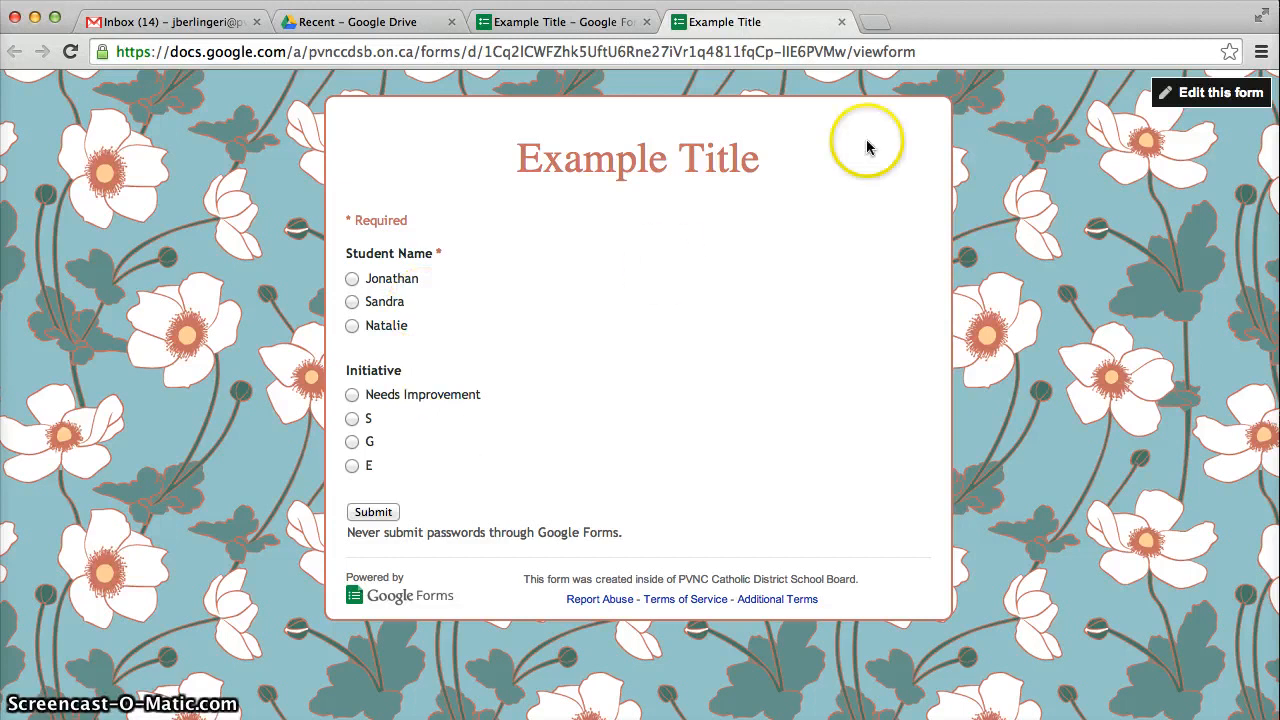
left_click(840, 21)
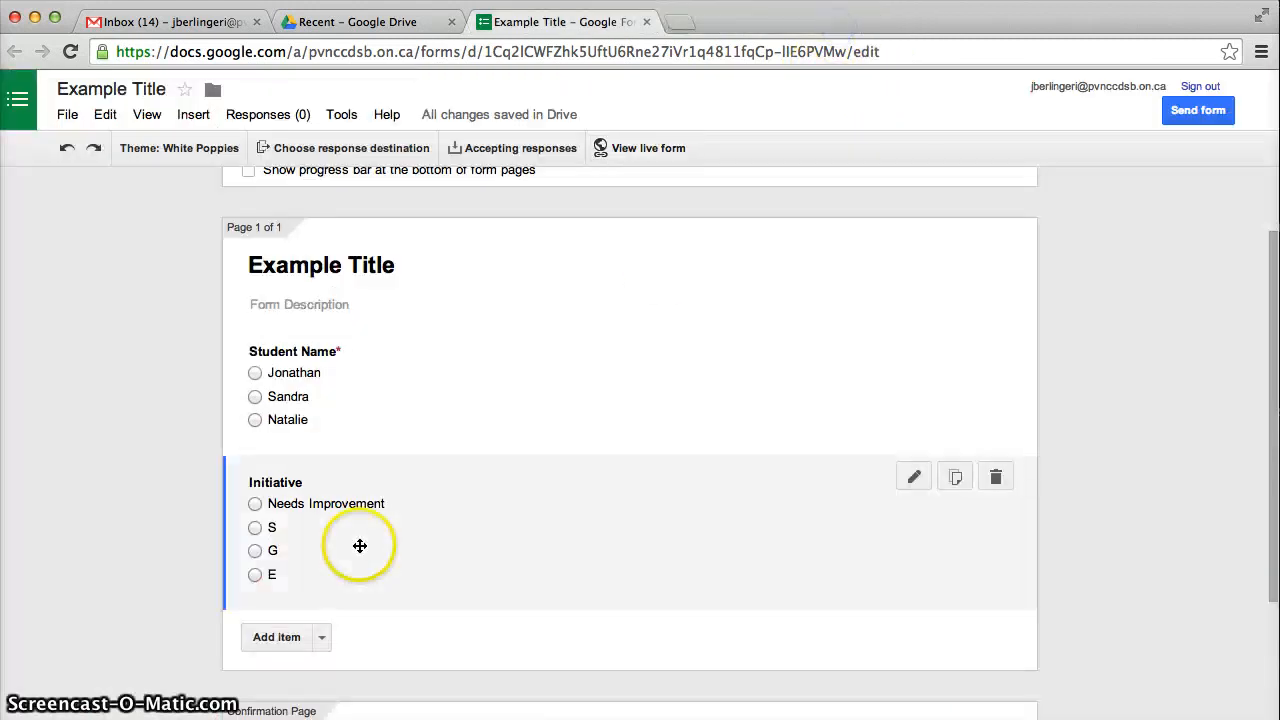
Add a paragraph text question titled "Comments / Notes" below the Initiative question and finish editing it
left_click(324, 636)
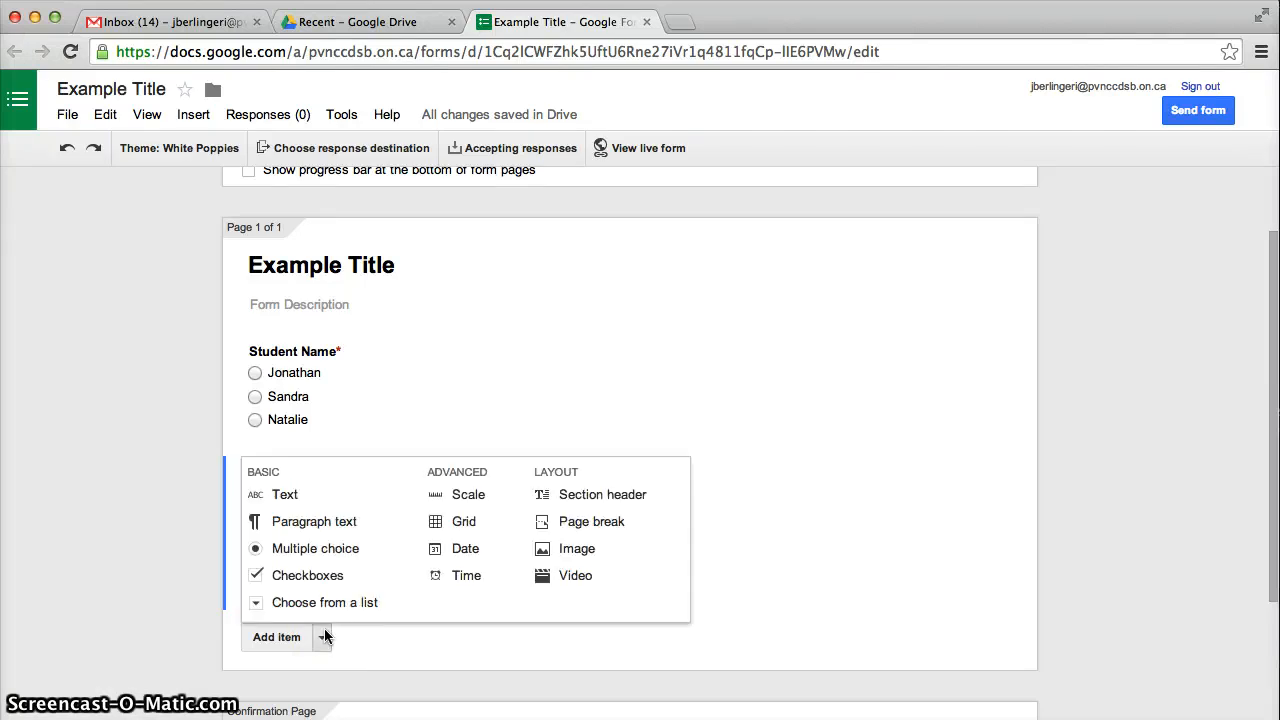
left_click(336, 521)
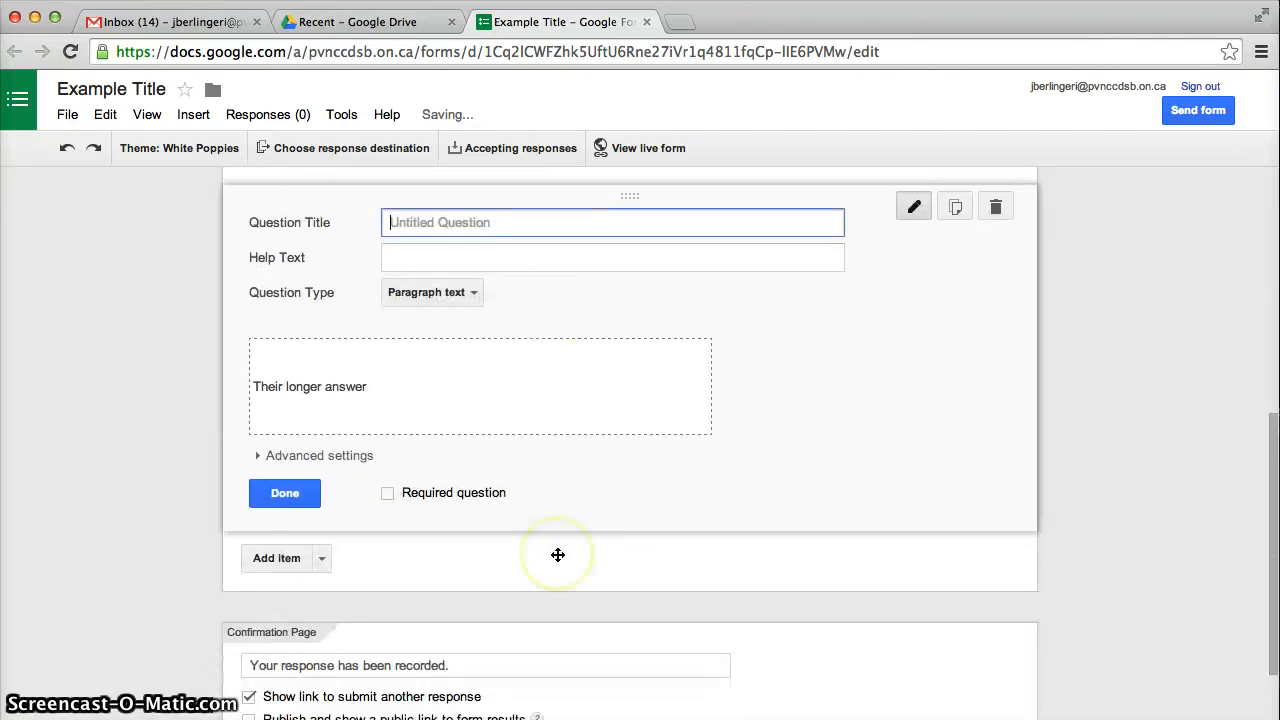
type("Comments / Notes")
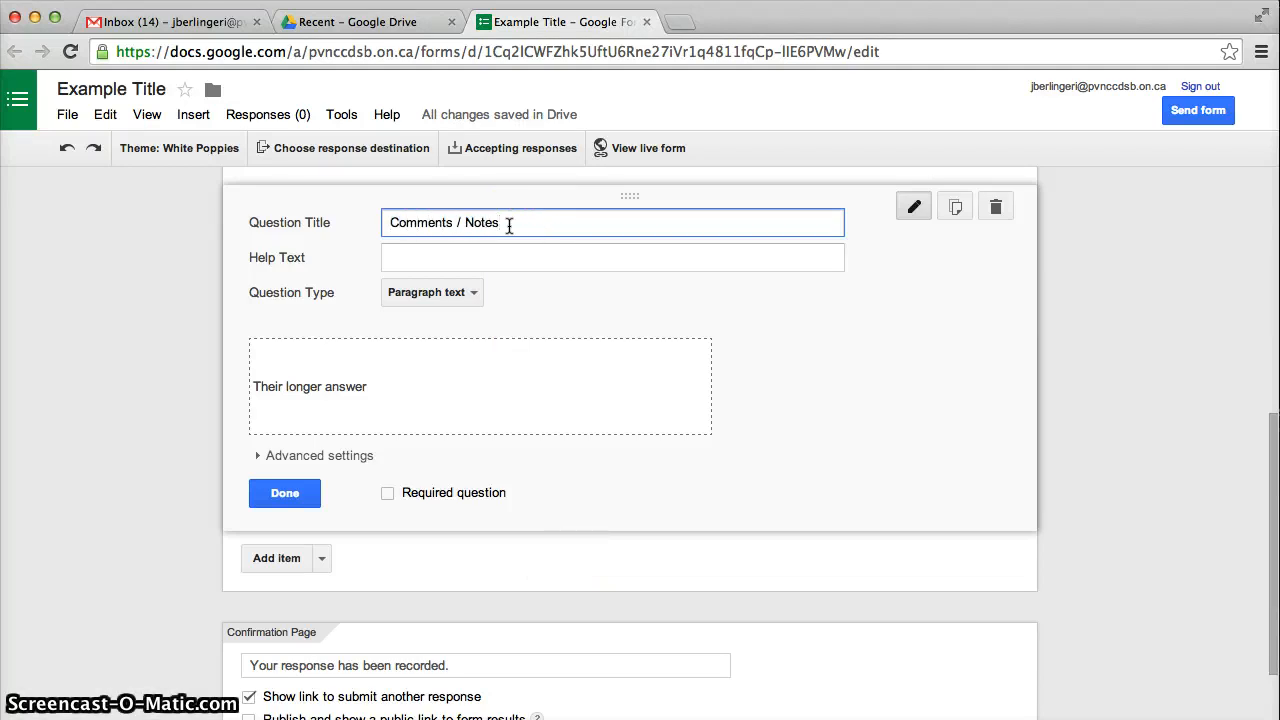
left_click(285, 492)
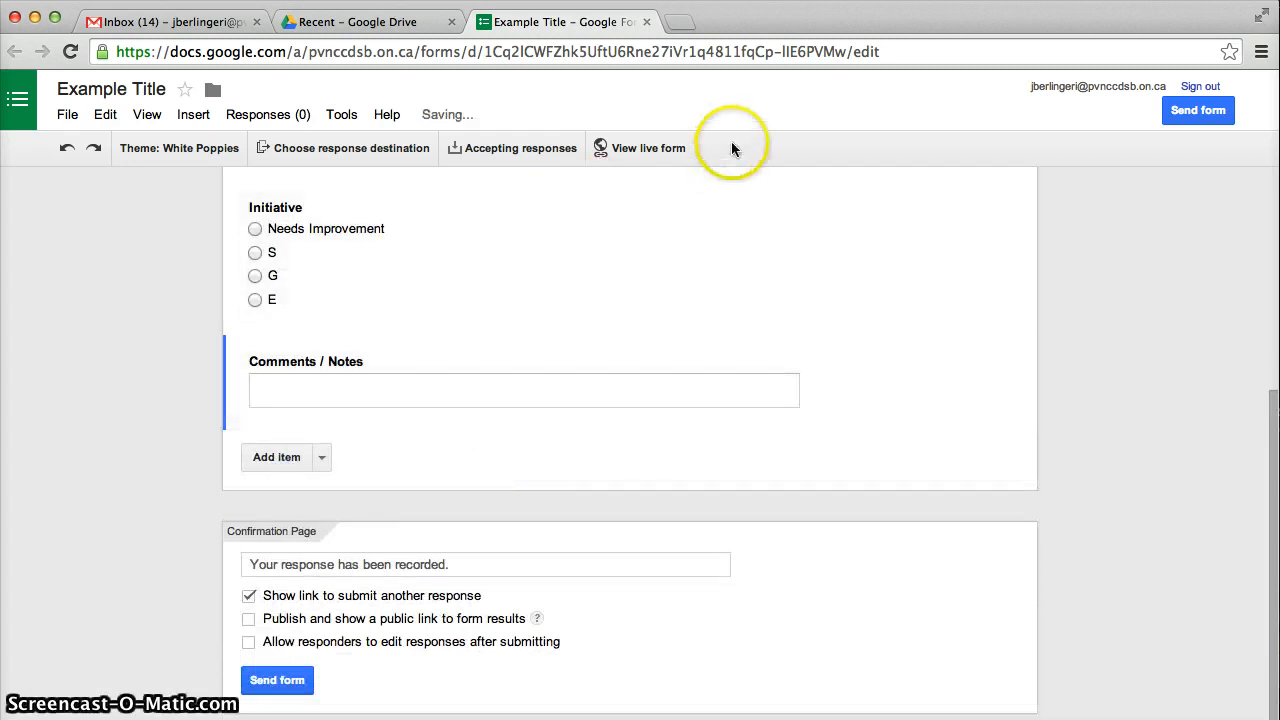
View the Comments / Notes question in the live form, then review the whole live form once more and return to the editor
left_click(659, 147)
scroll(620, 434, "down", 3)
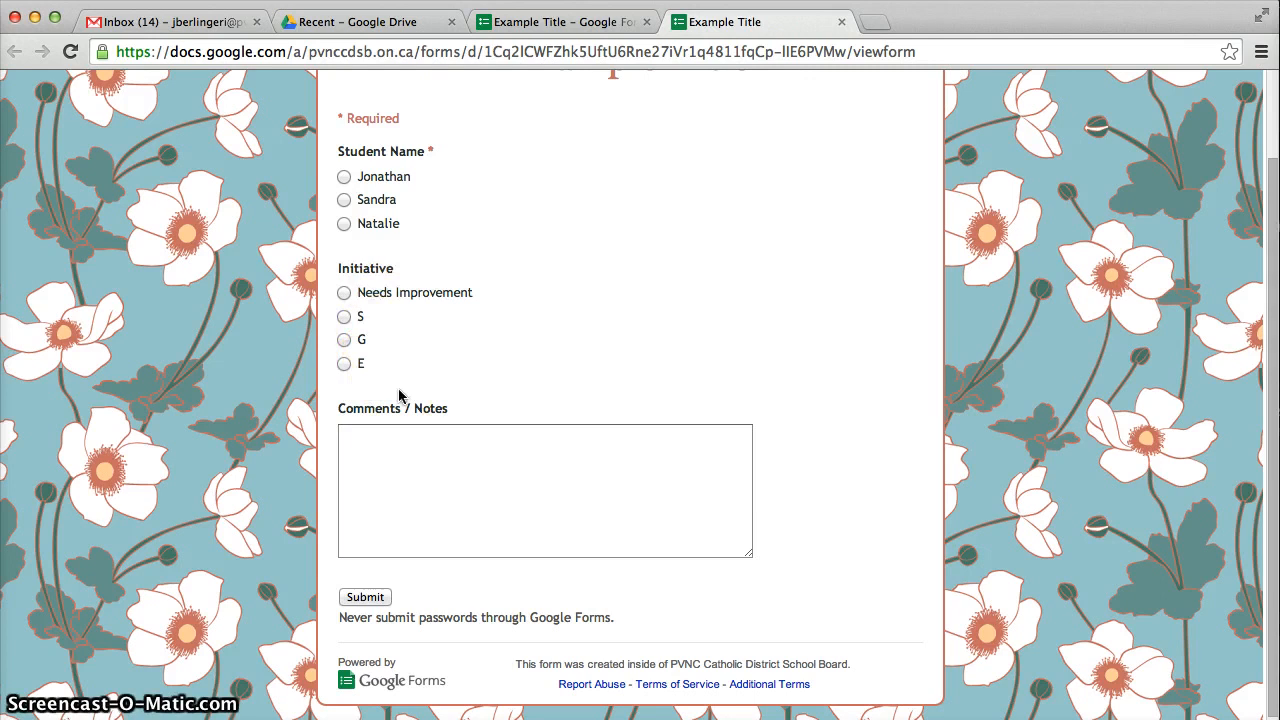
left_click(842, 22)
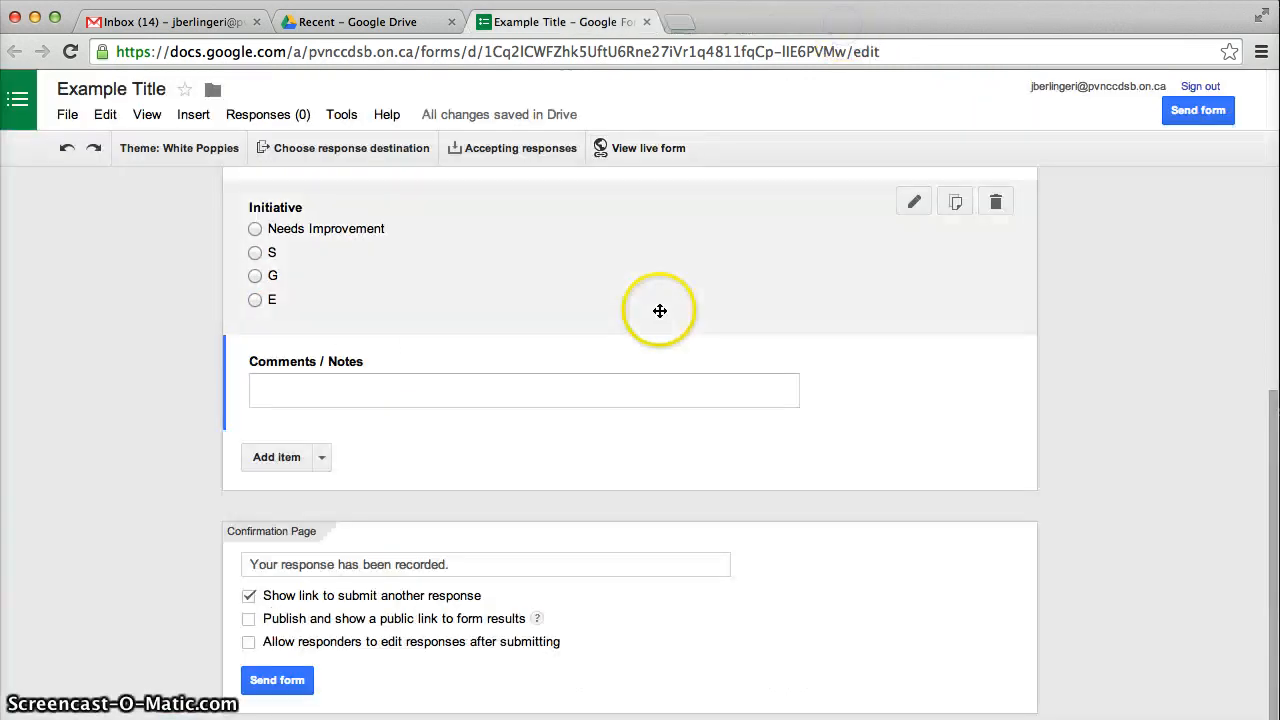
scroll(660, 311, "up", 4)
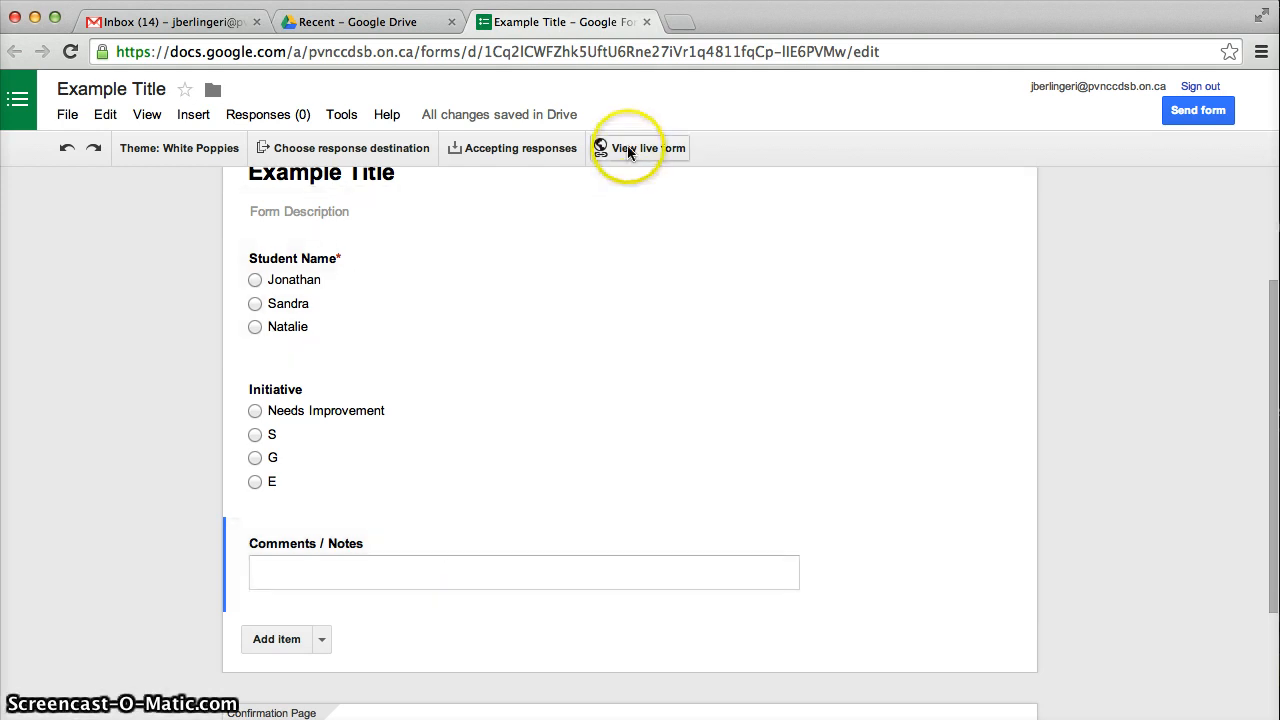
left_click(629, 152)
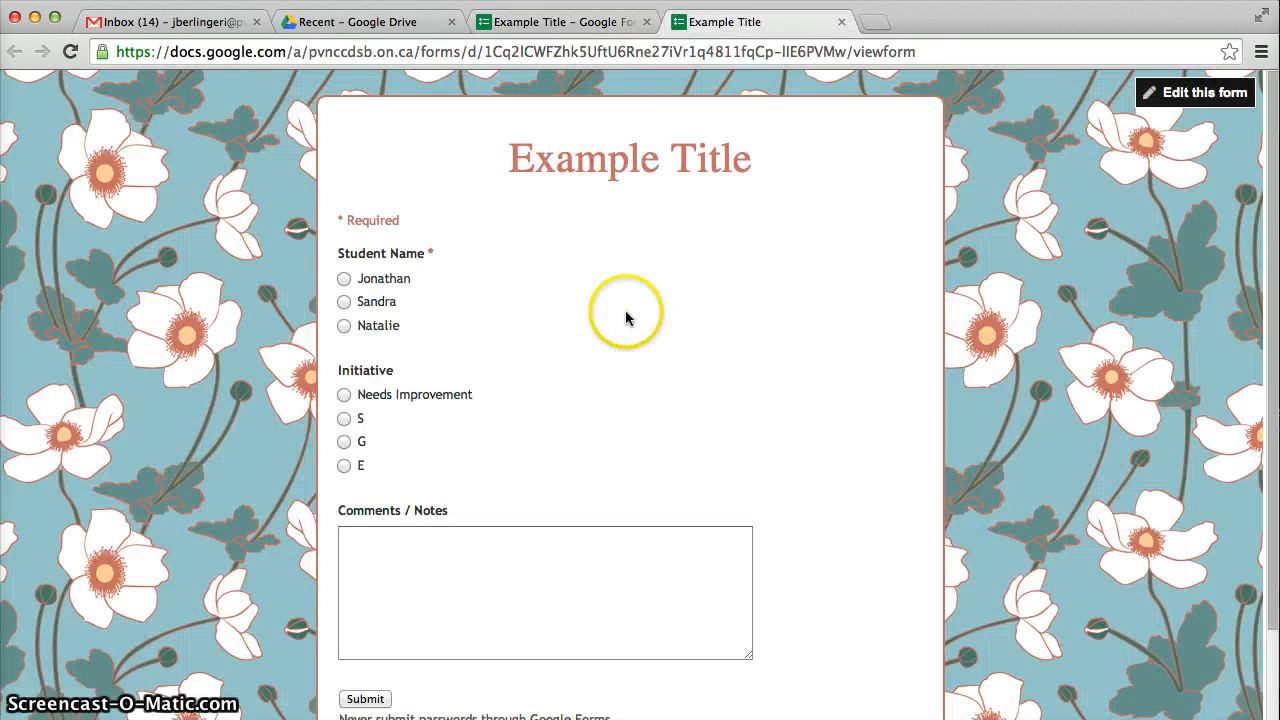
scroll(628, 314, "down", 3)
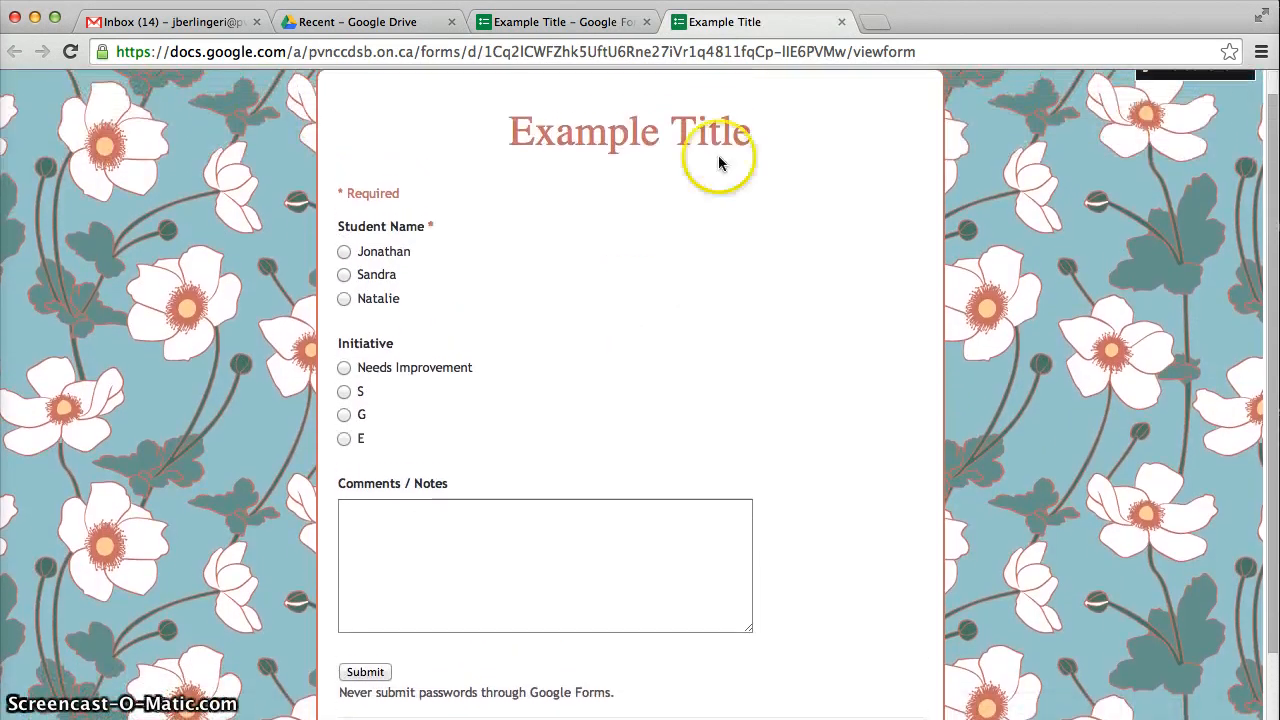
left_click(841, 21)
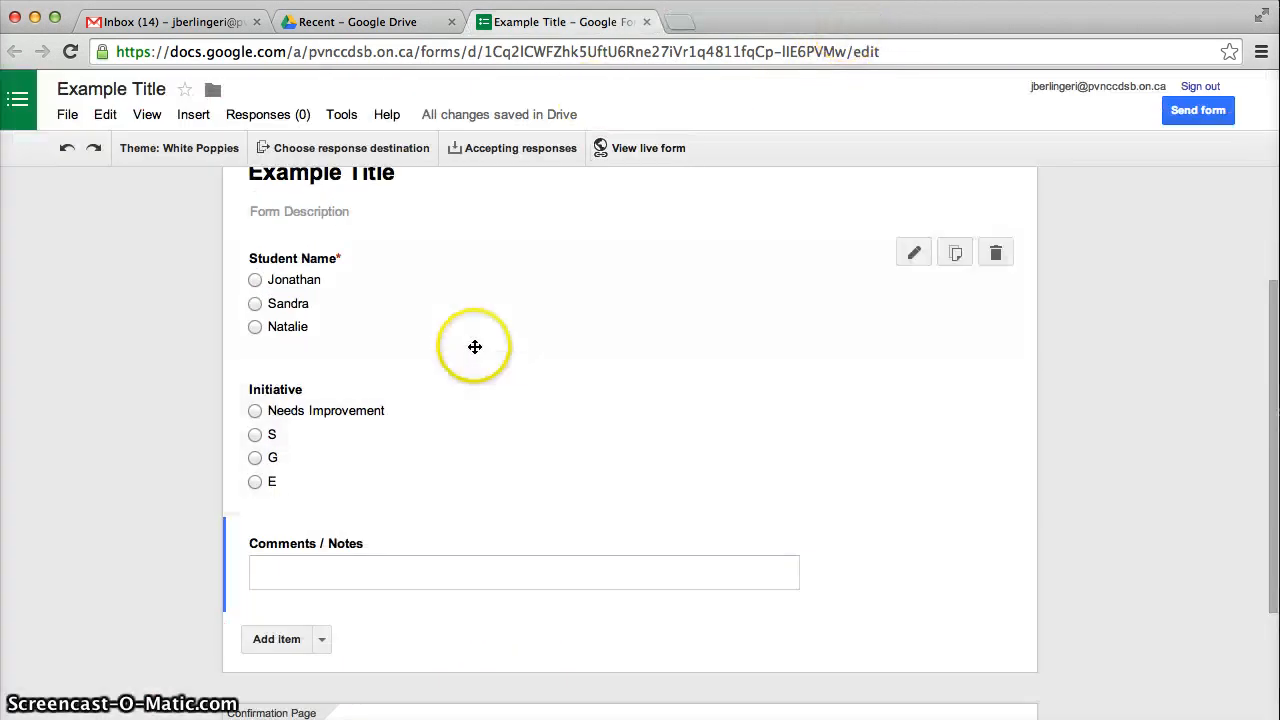
Set a new spreadsheet named "Example Title (Responses)" as the form's response destination and open it
left_click(355, 155)
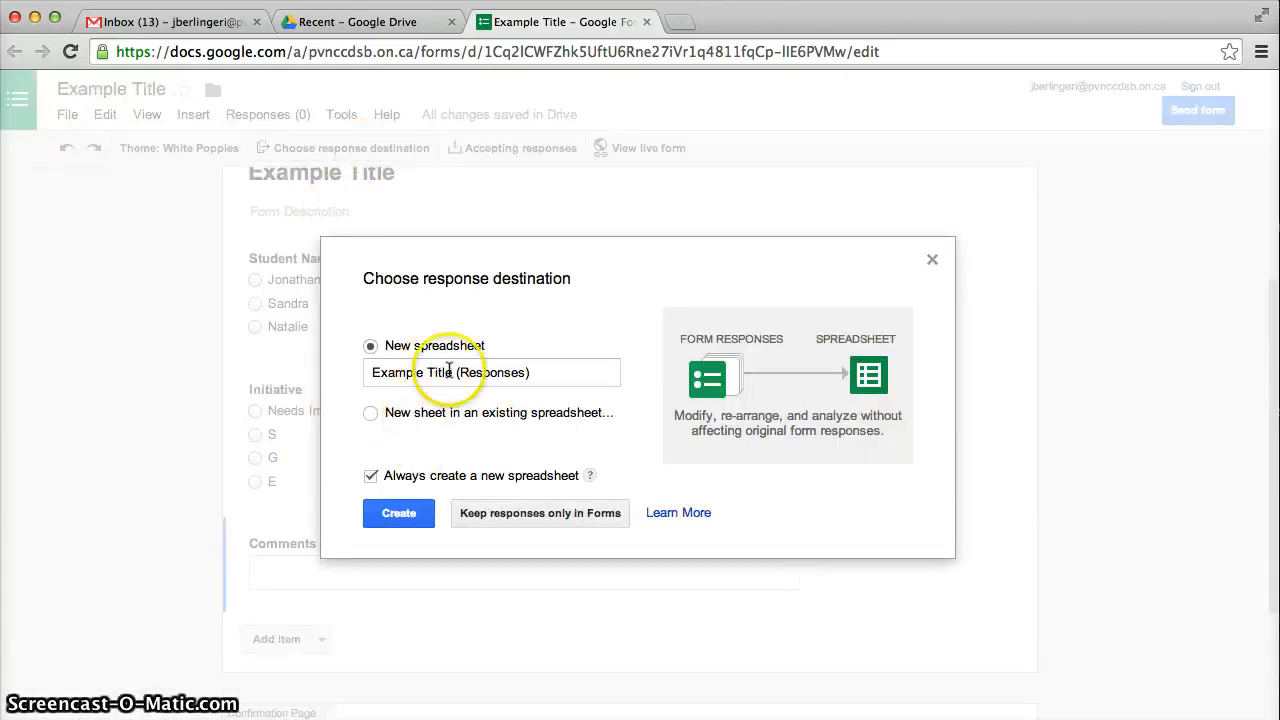
left_click(400, 514)
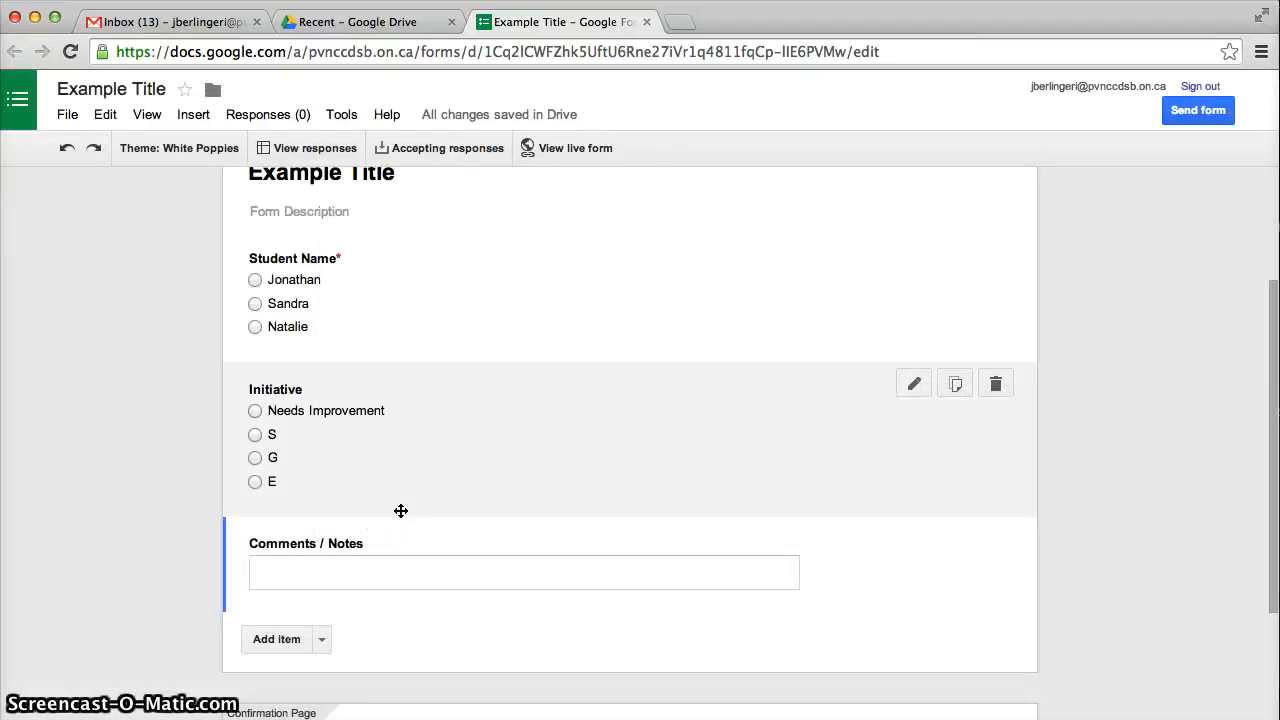
left_click(318, 150)
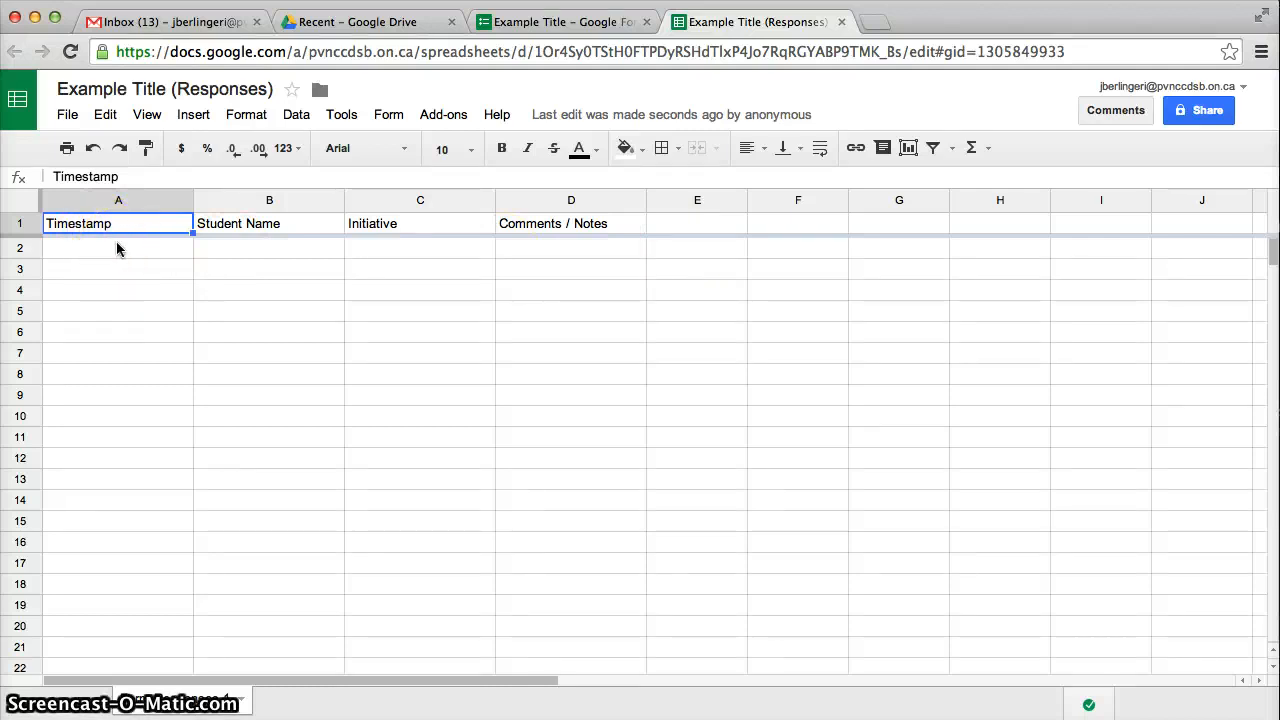
Submit a test response in the live form with the first student, Initiative G and the comment "This is an example."
left_click(535, 33)
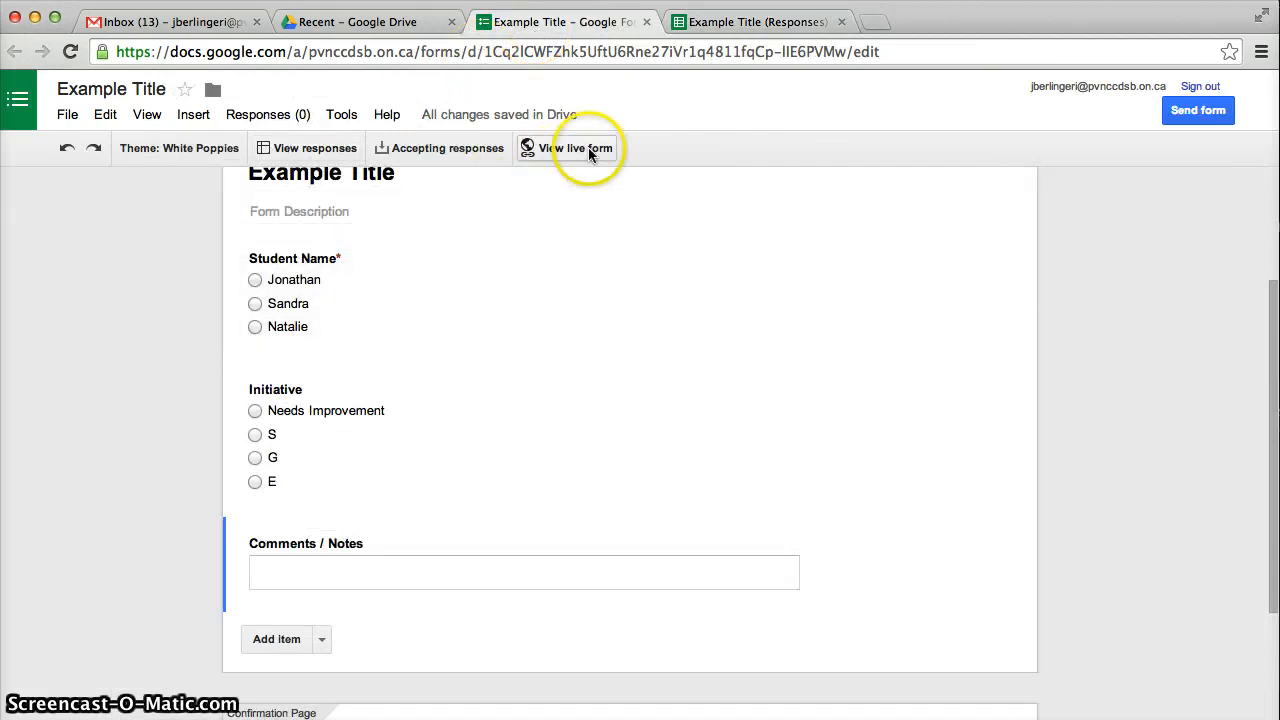
left_click(575, 148)
left_click(344, 279)
left_click(344, 442)
left_click(437, 603)
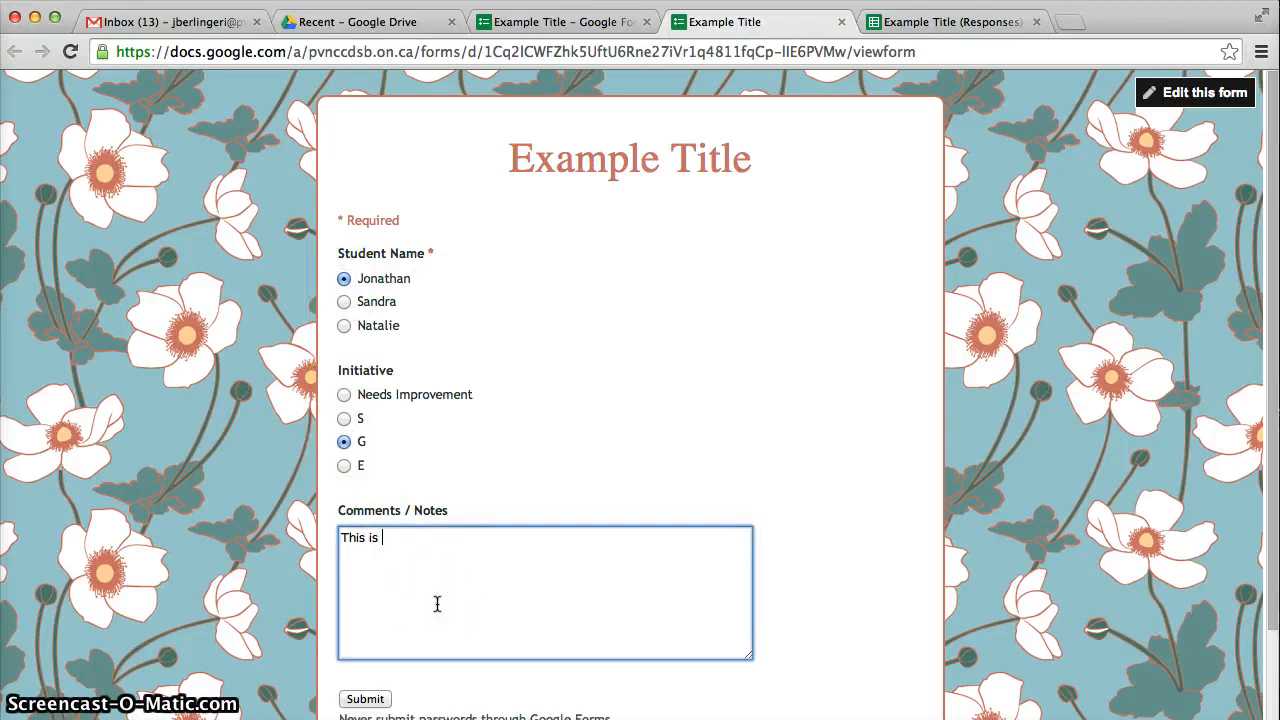
type("This is an example.")
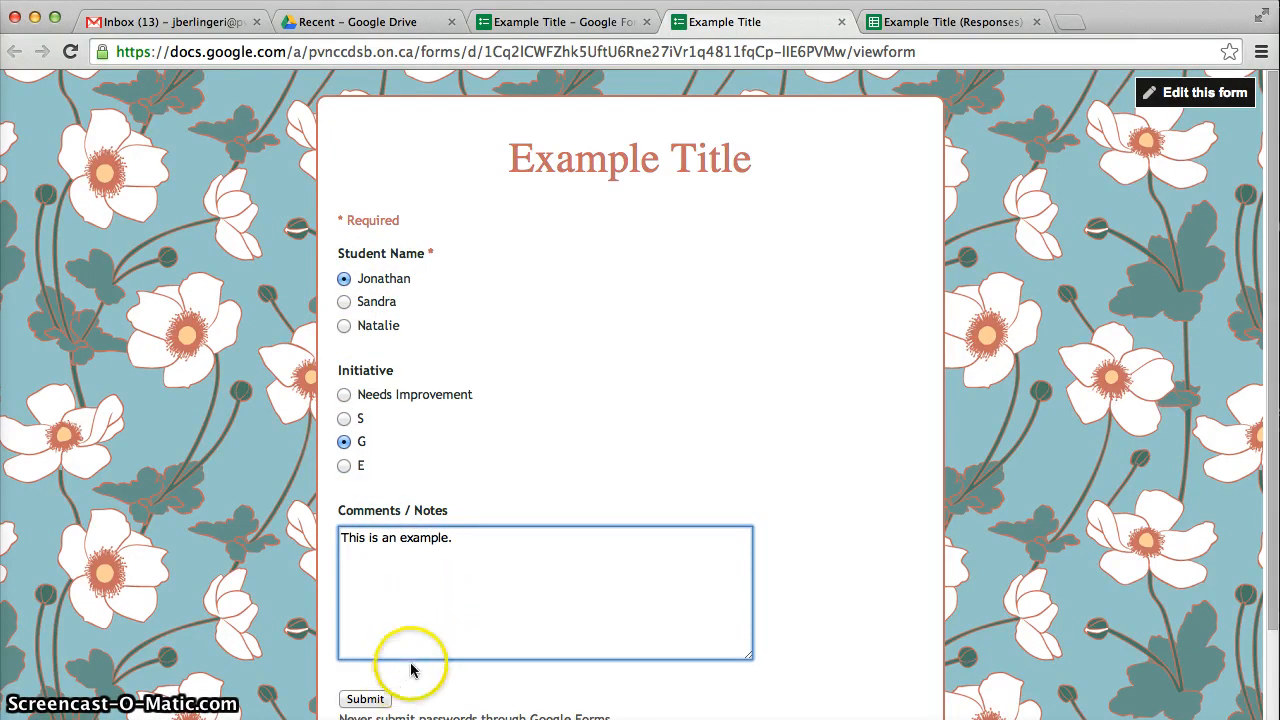
left_click(366, 698)
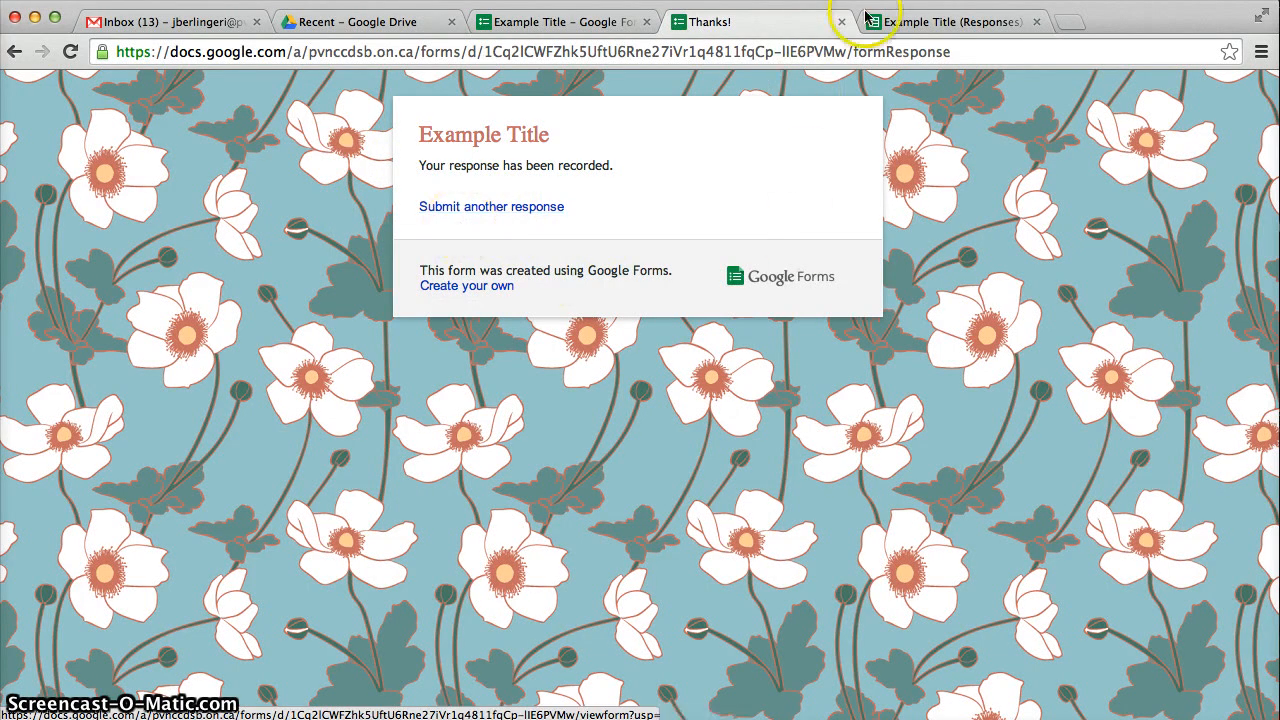
View the recorded response in the responses spreadsheet and sort the sheet A → Z by the Student Name column
left_click(928, 25)
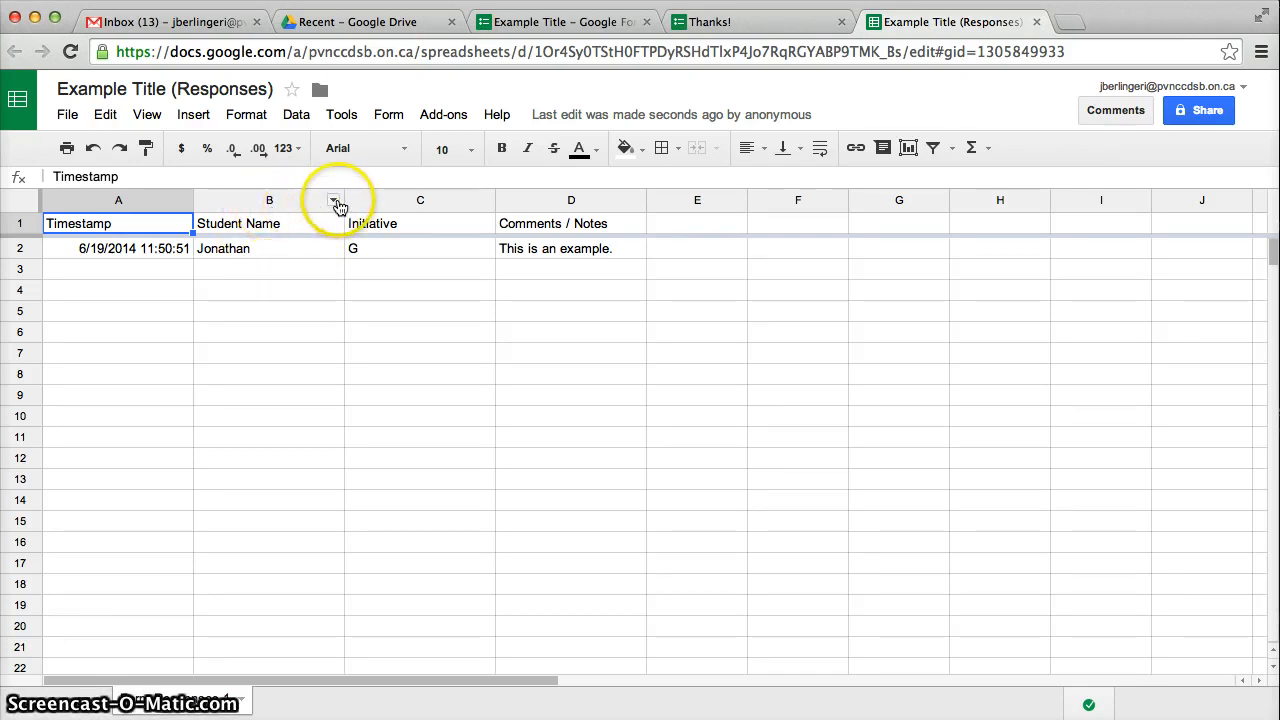
left_click(335, 202)
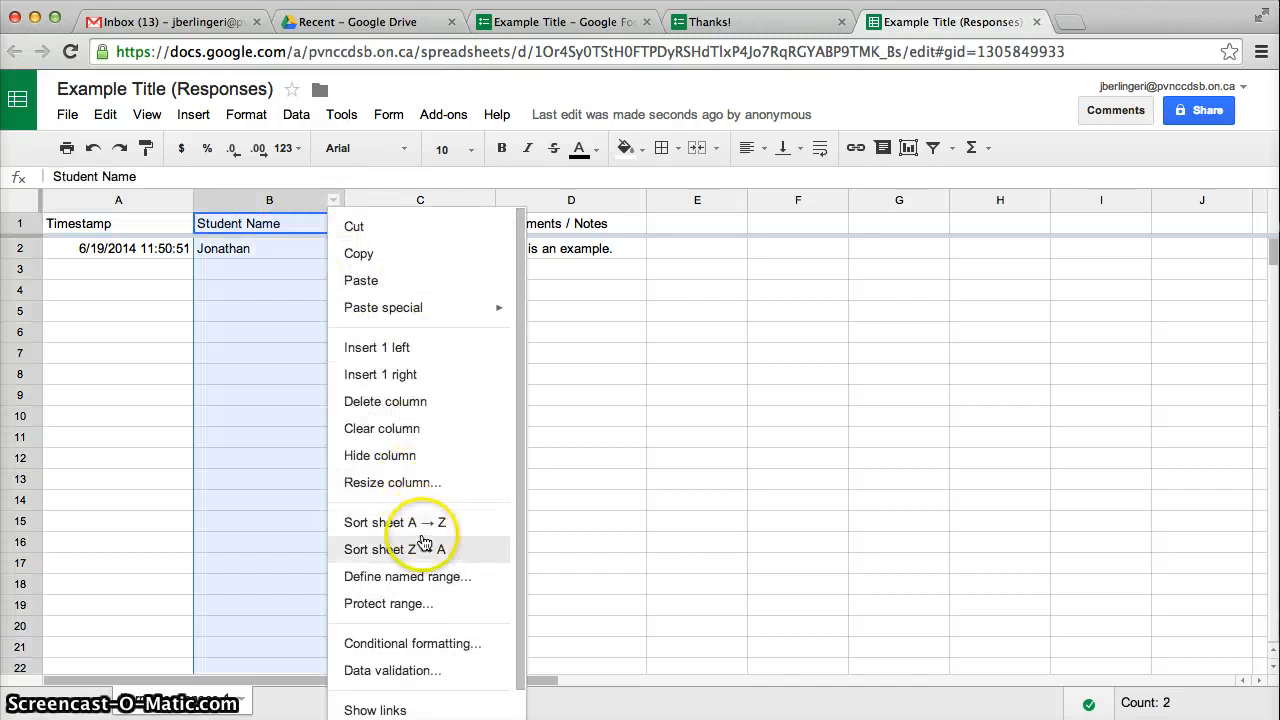
left_click(424, 523)
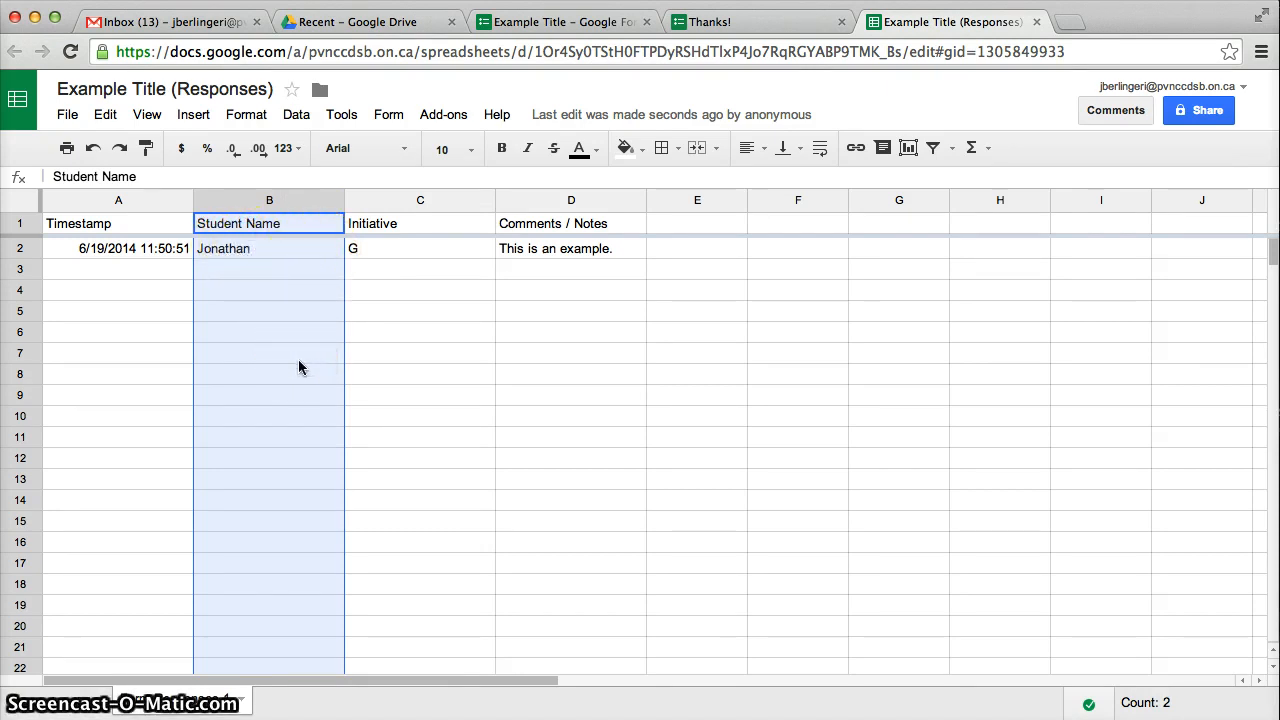
Review the questions in the form editor, then open a blank live form for submitting another response
left_click(622, 20)
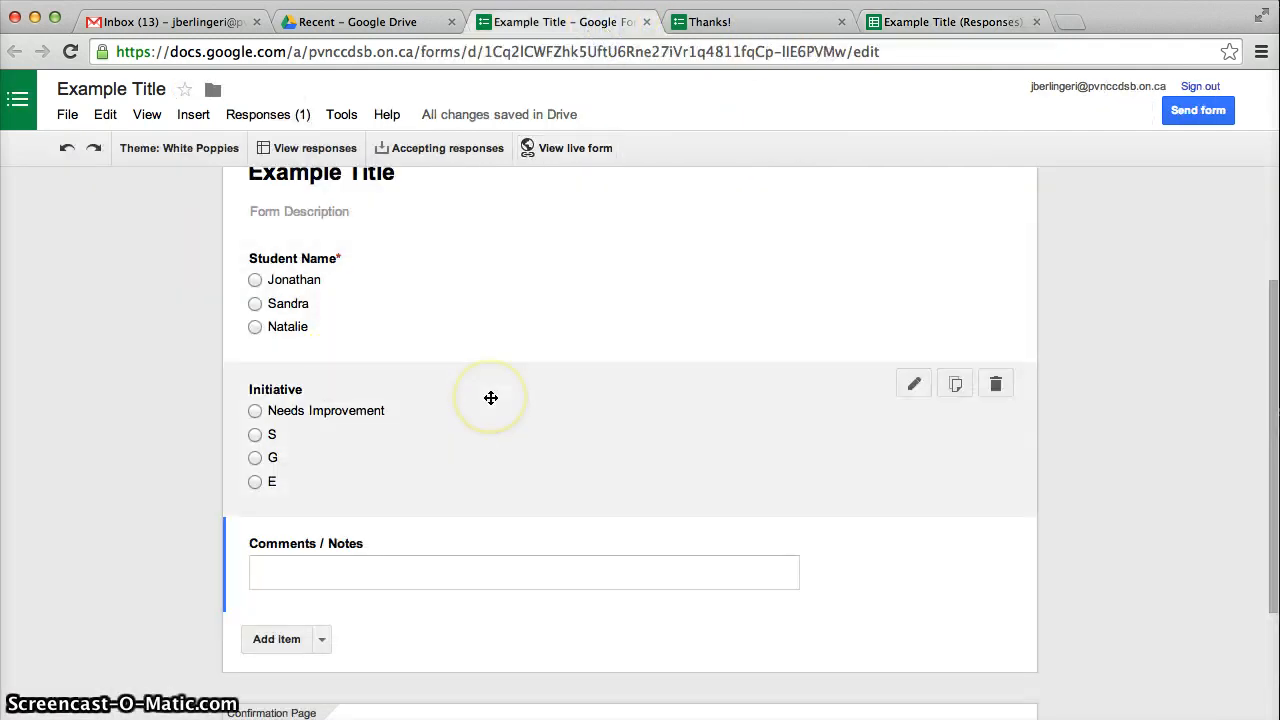
scroll(491, 396, "up", 2)
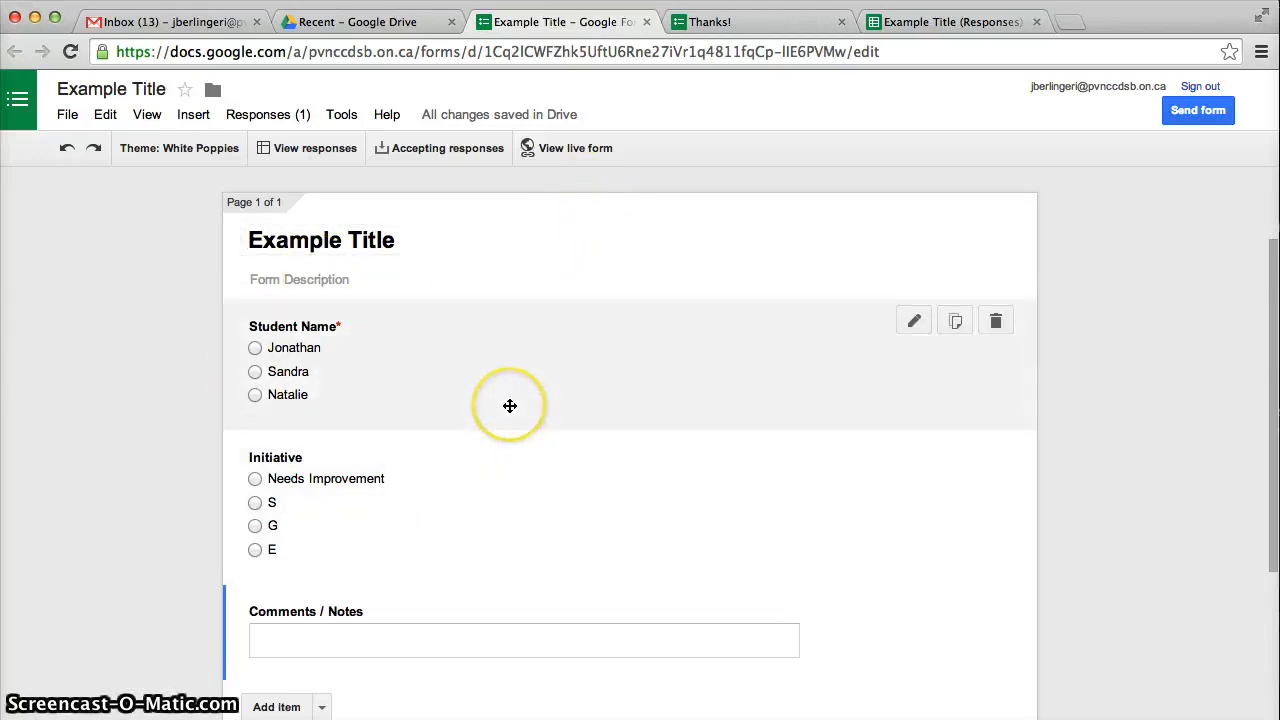
left_click(738, 22)
left_click(516, 206)
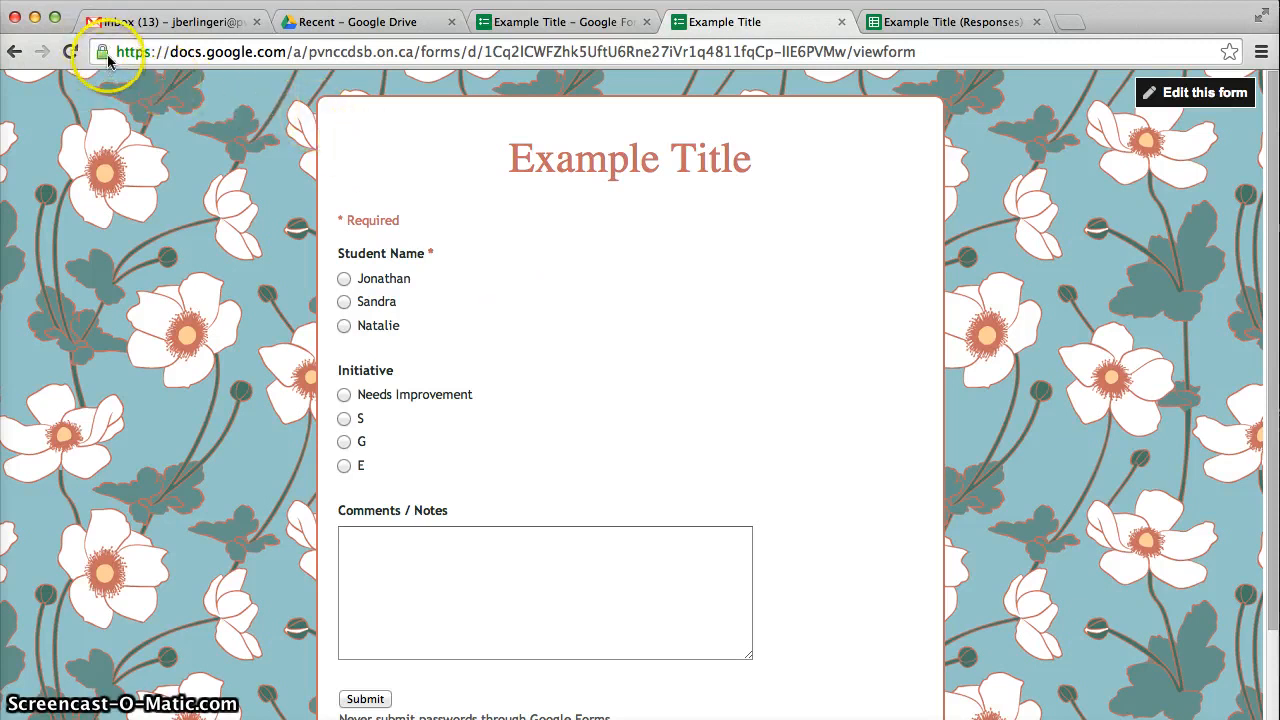
Check the responses spreadsheet again, then close it along with the live form and the form editor
left_click(948, 22)
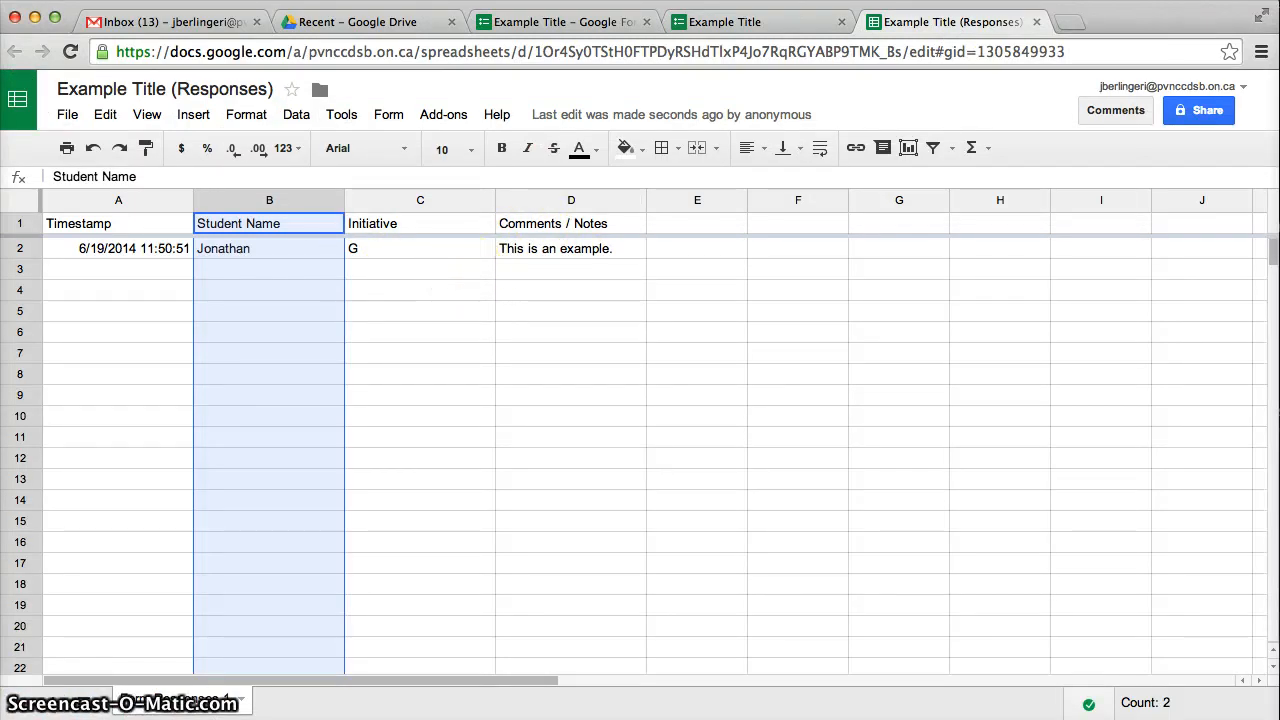
left_click(1036, 22)
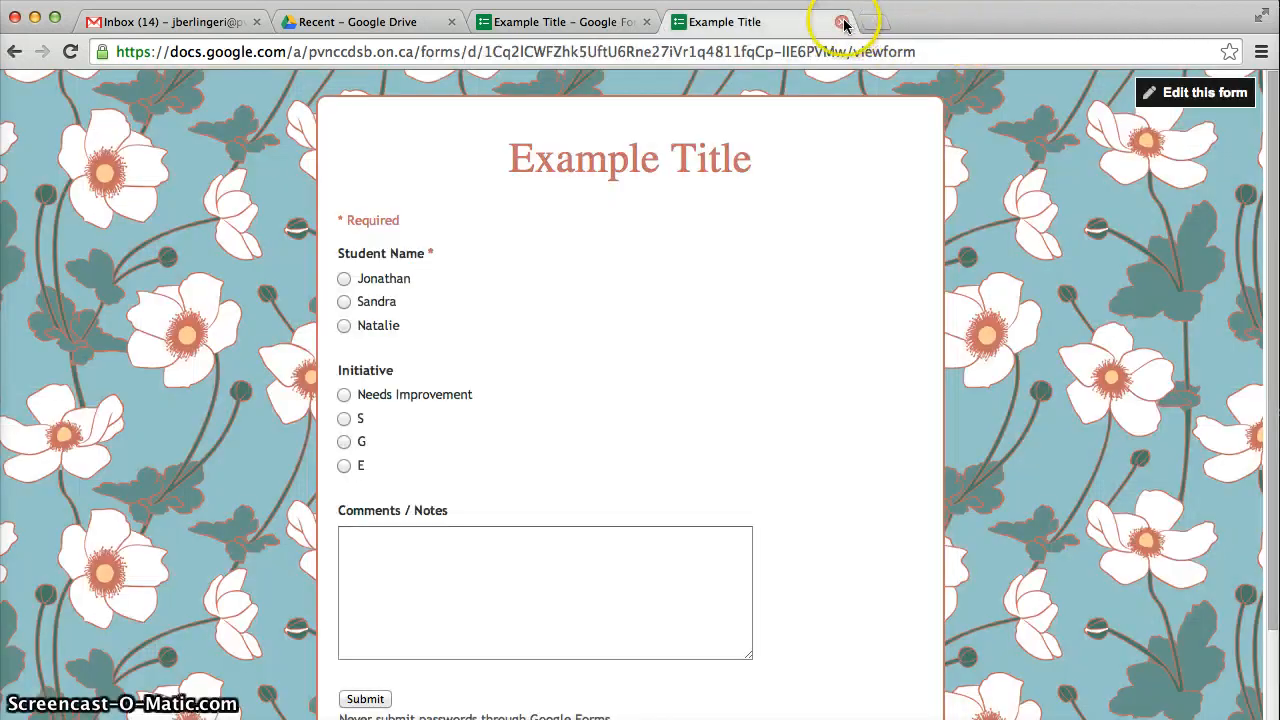
left_click(842, 22)
left_click(647, 22)
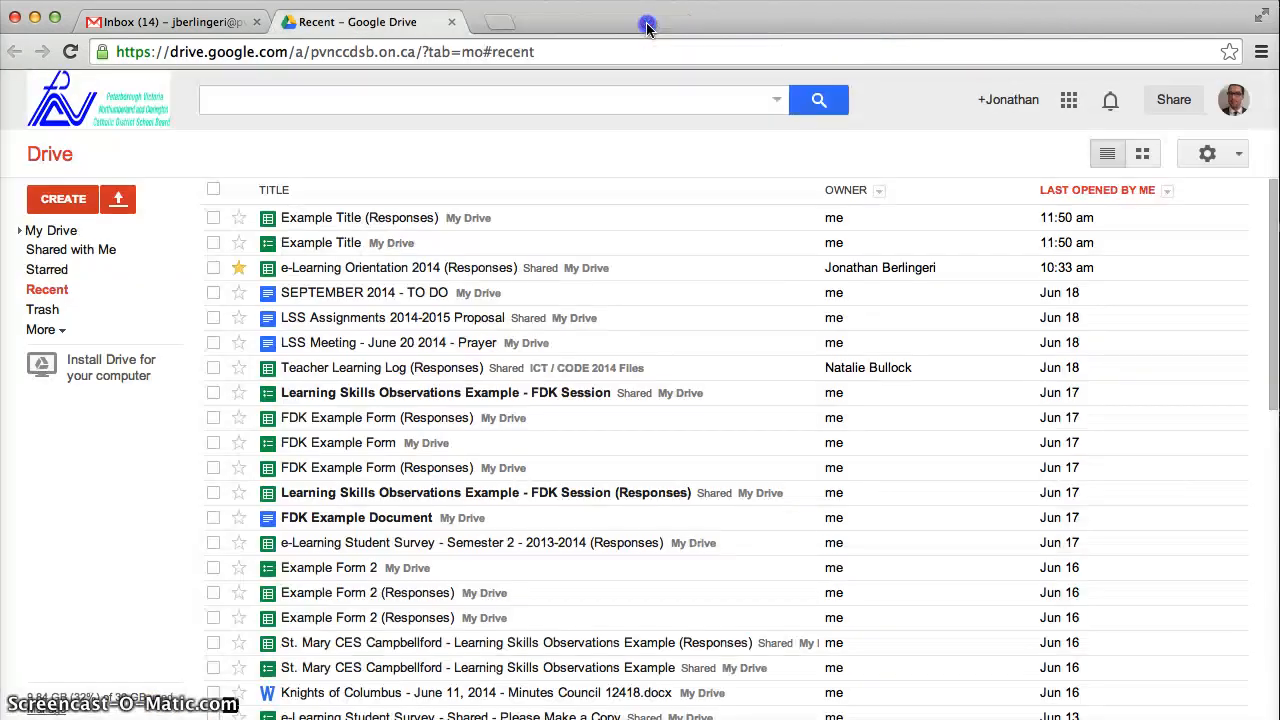